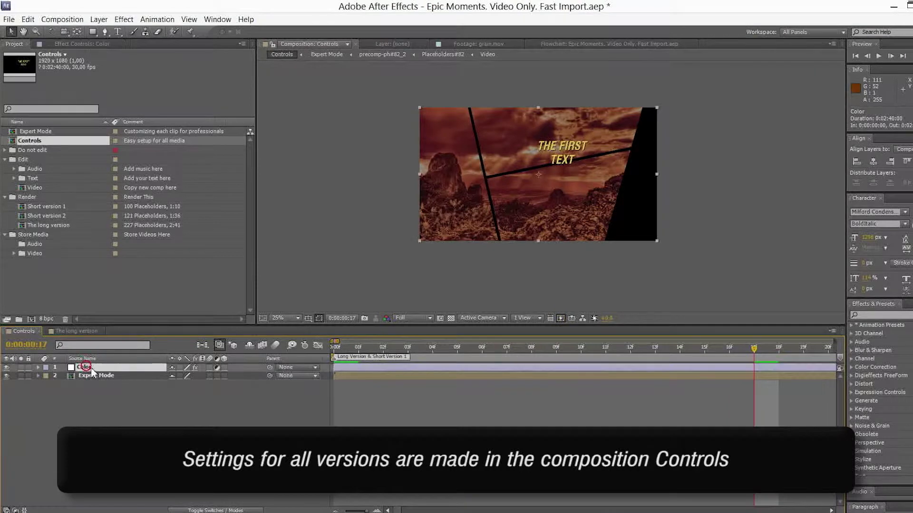
Show the Color layer's effect settings, change Color#1 to dark blue and pick a new hue for Color#2.
{"action": "left_click", "coordinate": [79, 41]}
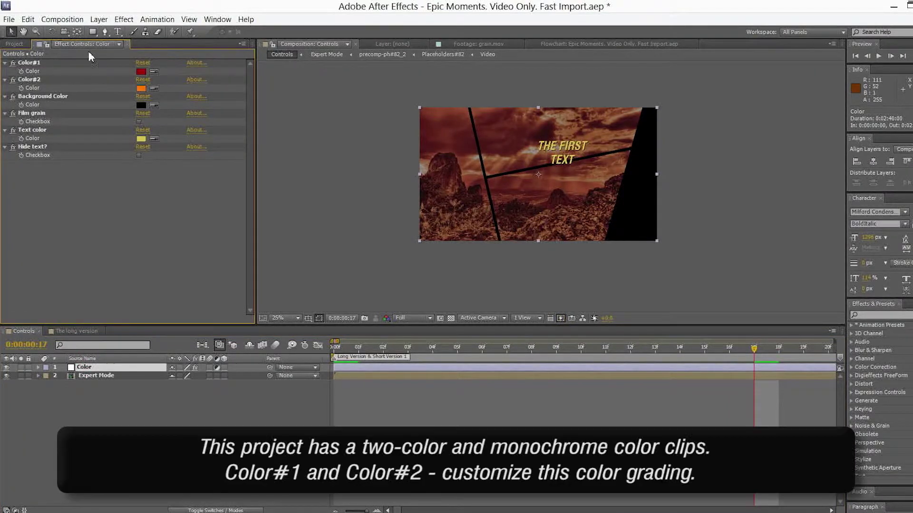
{"action": "left_click", "coordinate": [34, 64]}
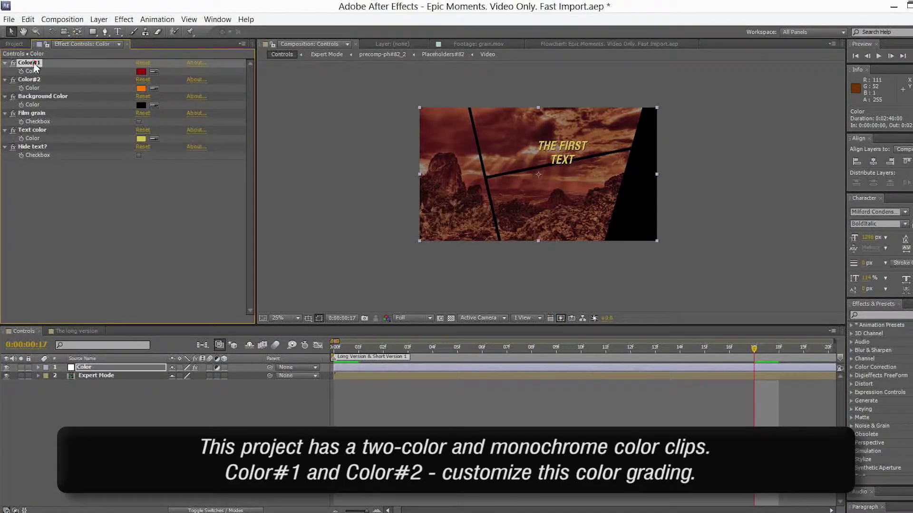
{"action": "left_click", "coordinate": [141, 73]}
{"action": "left_click", "coordinate": [140, 71]}
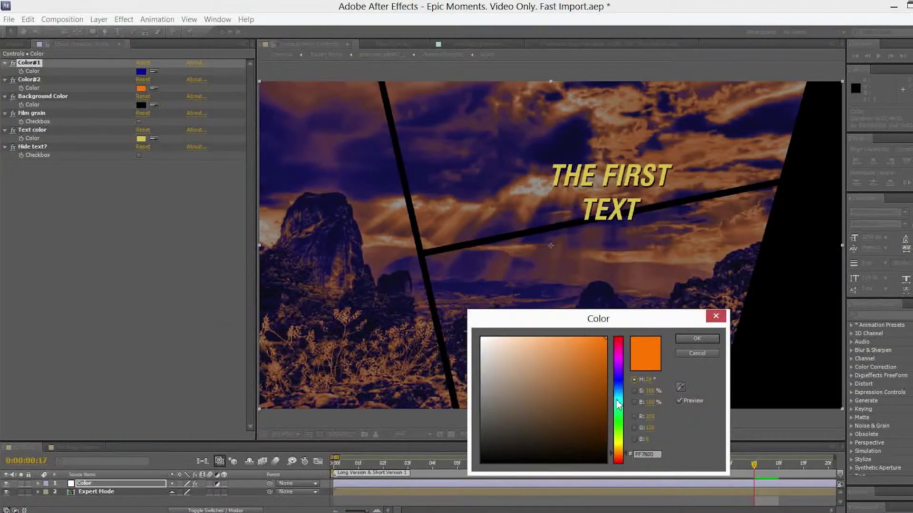
{"action": "left_click", "coordinate": [618, 404]}
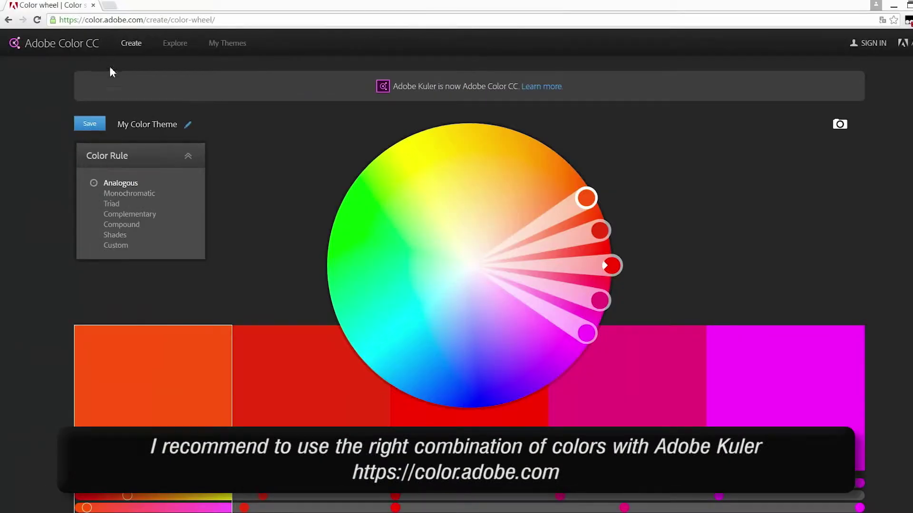
Switch to the Adobe Color wheel, build a dark purple theme and try several colour rules, ending with Compound.
{"action": "left_click_drag", "start_coordinate": [100, 19], "coordinate": [148, 9]}
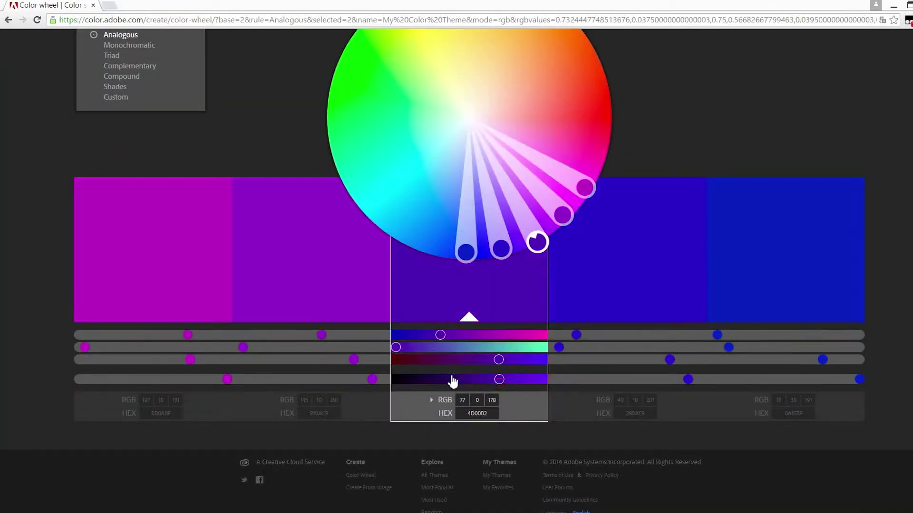
{"action": "scroll", "coordinate": [130, 97], "scroll_direction": "up", "scroll_amount": 1}
{"action": "left_click", "coordinate": [113, 105]}
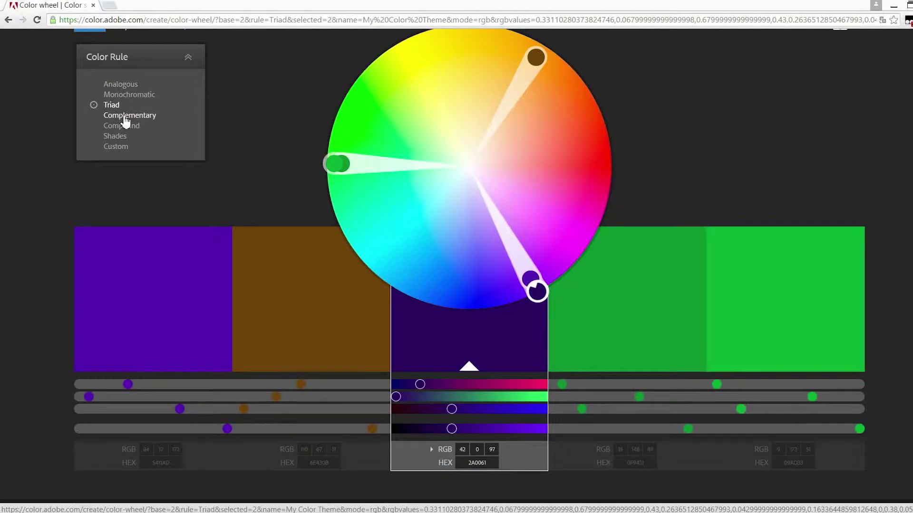
{"action": "left_click", "coordinate": [121, 84]}
{"action": "left_click", "coordinate": [119, 95]}
{"action": "left_click", "coordinate": [118, 115]}
{"action": "left_click", "coordinate": [122, 126]}
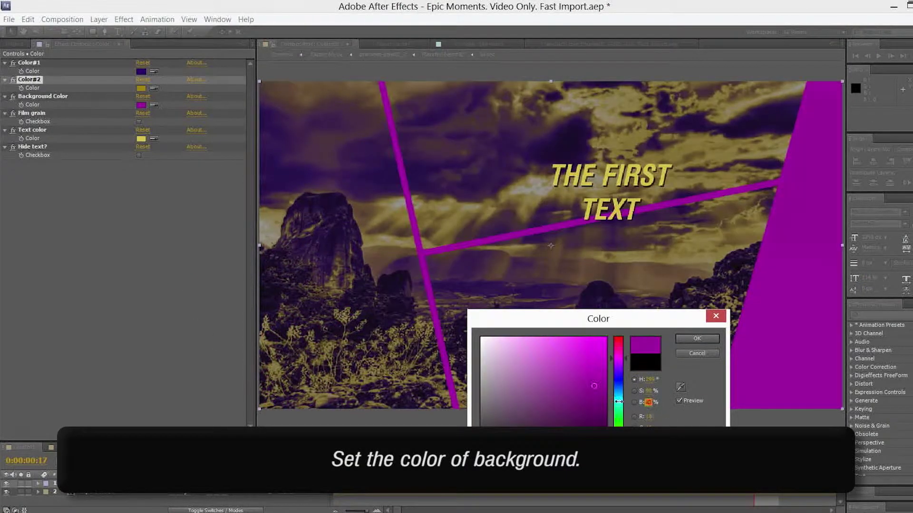
Darken Background Color to deep purple and set Text color to the pink-violet swatch from the Adobe Color theme.
{"action": "left_click_drag", "start_coordinate": [619, 402], "coordinate": [626, 398]}
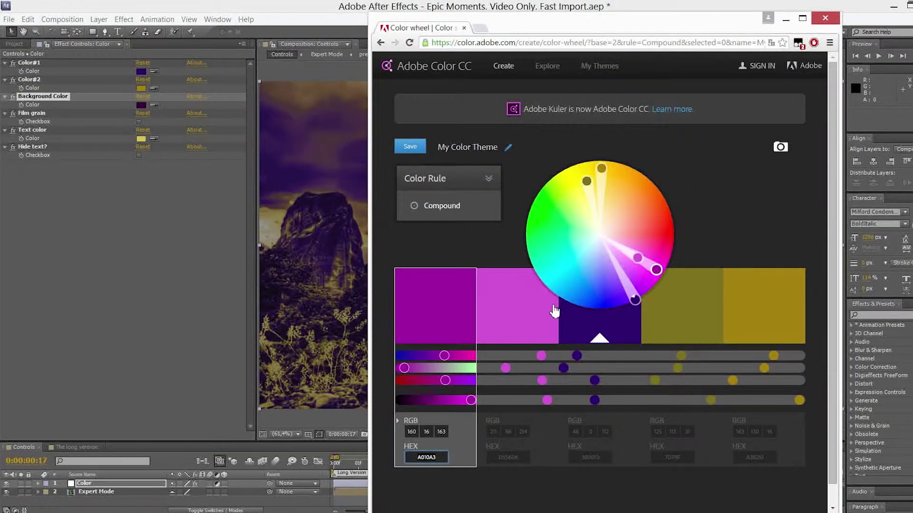
{"action": "left_click", "coordinate": [523, 310]}
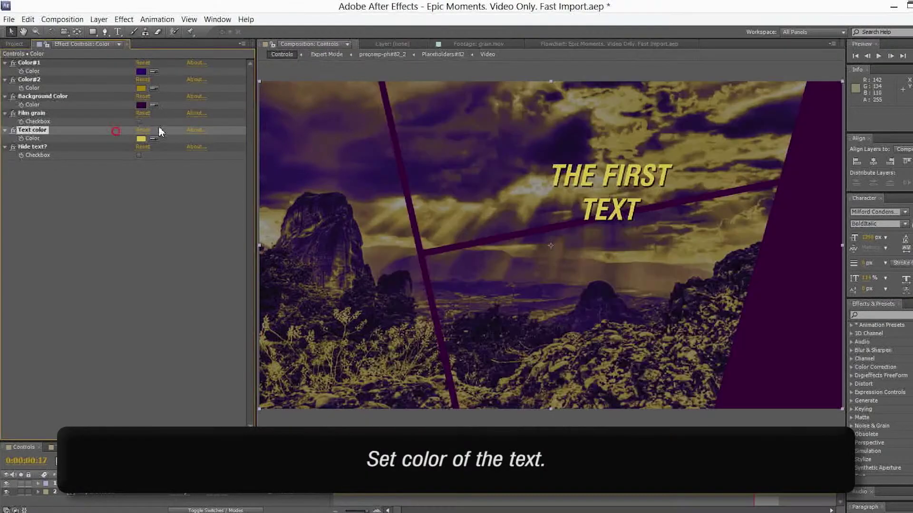
{"action": "left_click", "coordinate": [141, 138]}
{"action": "key", "text": "ctrl+v"}
{"action": "left_click", "coordinate": [703, 340]}
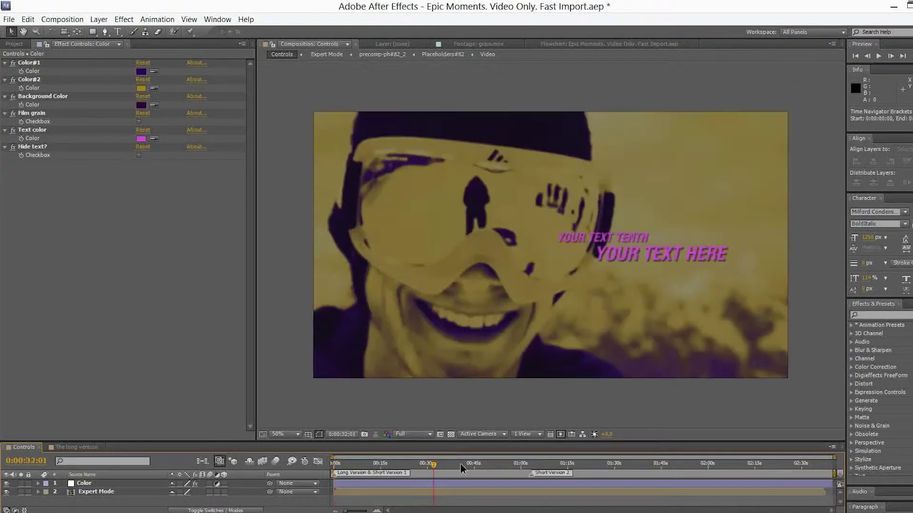
{"action": "left_click_drag", "start_coordinate": [460, 464], "coordinate": [810, 465]}
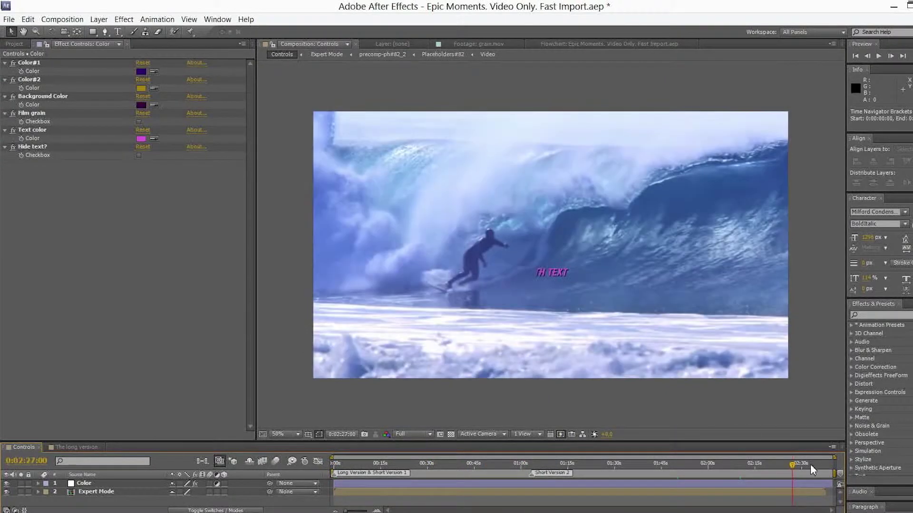
{"action": "left_click_drag", "start_coordinate": [348, 465], "coordinate": [338, 465]}
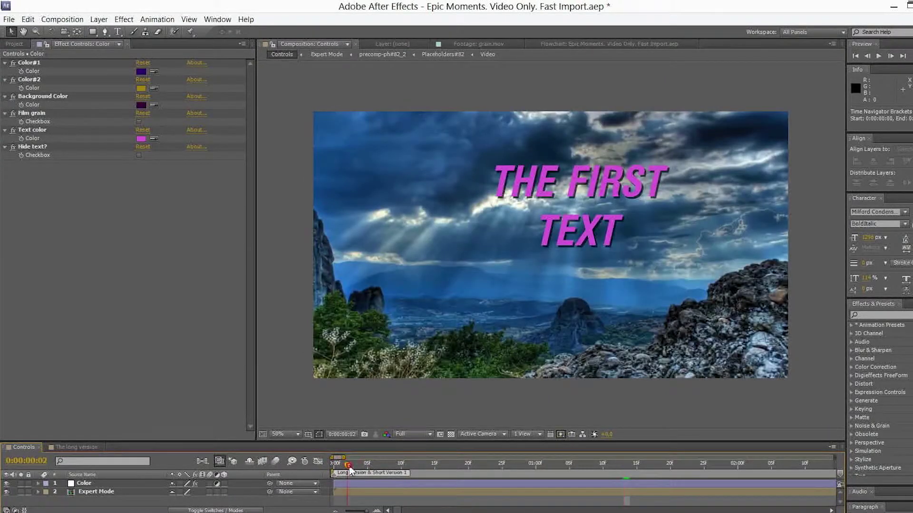
Enable Film grain on the Color layer, comparing the enlarged picture with the grain on and off.
{"action": "left_click", "coordinate": [35, 113]}
{"action": "left_click", "coordinate": [140, 122]}
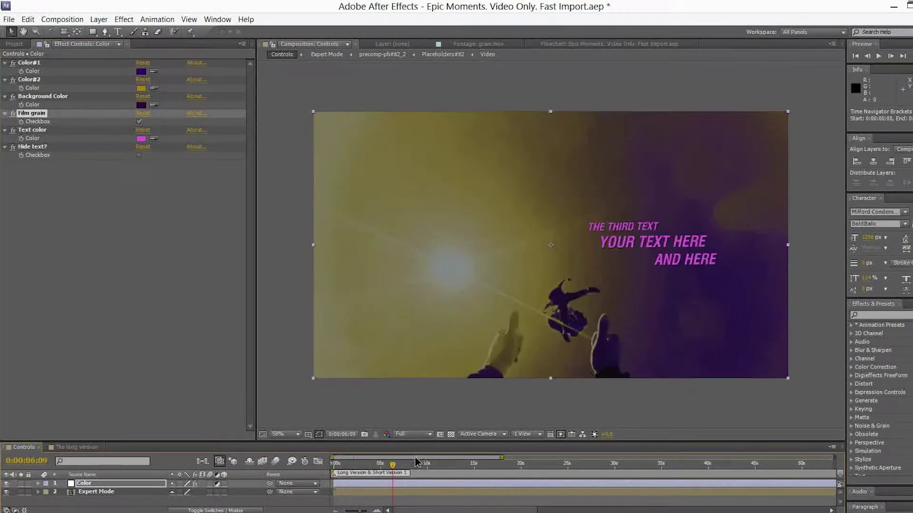
{"action": "scroll", "coordinate": [644, 220], "scroll_direction": "up", "scroll_amount": 3}
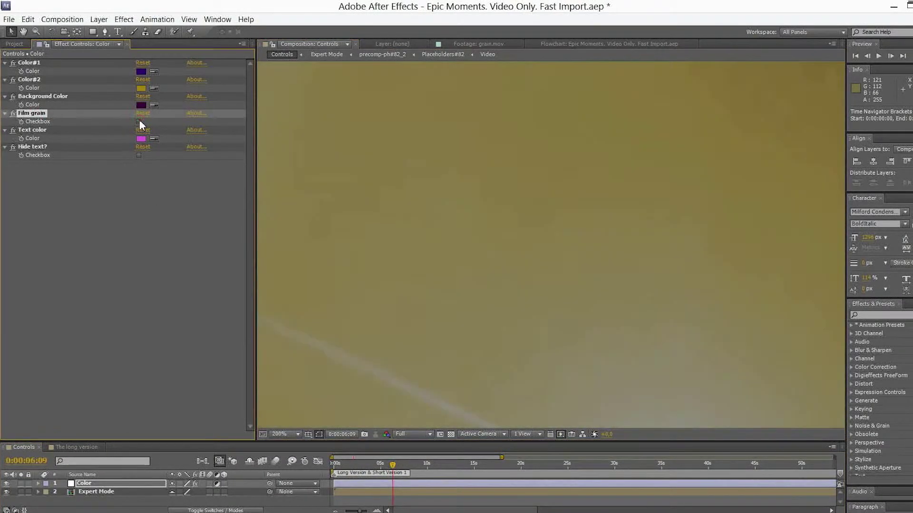
{"action": "left_click", "coordinate": [139, 123]}
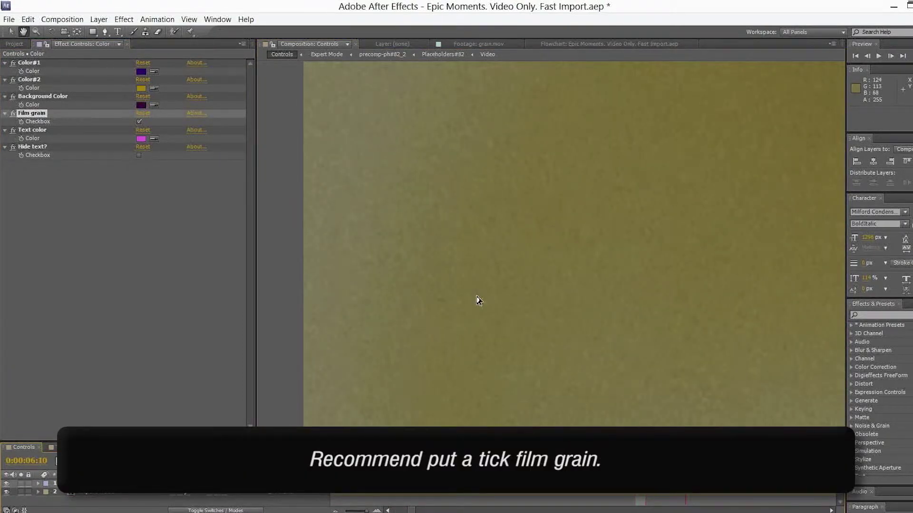
{"action": "scroll", "coordinate": [477, 300], "scroll_direction": "down", "scroll_amount": 3}
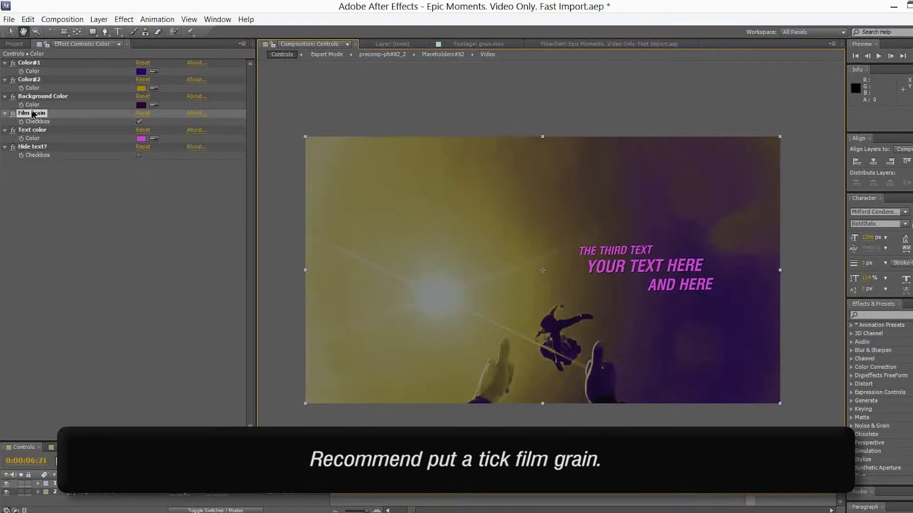
{"action": "left_click", "coordinate": [139, 122]}
{"action": "left_click", "coordinate": [139, 122]}
Turn the Hide text? option on and back off for the Color layer.
{"action": "left_click", "coordinate": [32, 147]}
{"action": "left_click", "coordinate": [139, 155]}
{"action": "left_click", "coordinate": [138, 156]}
{"action": "left_click", "coordinate": [119, 200]}
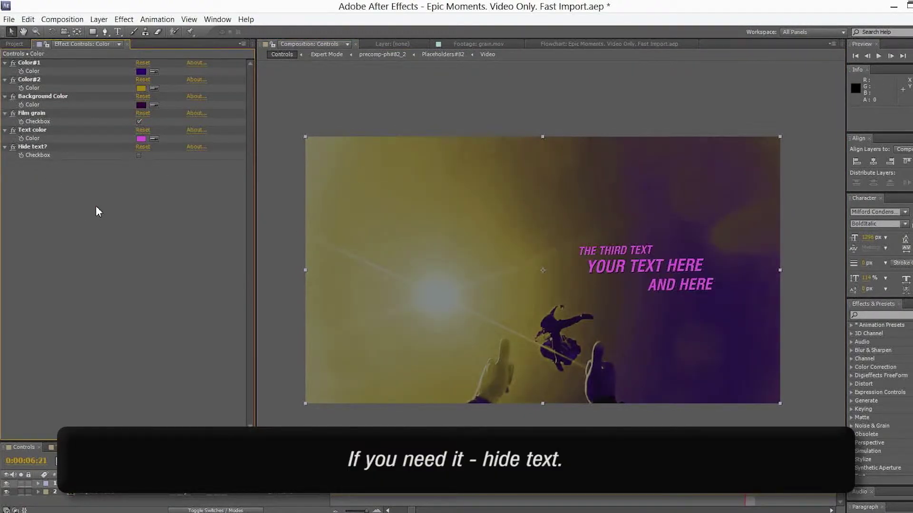
Open the Short version 1 and Short version 2 compositions from the Render folder.
{"action": "left_click", "coordinate": [14, 43]}
{"action": "double_click", "coordinate": [23, 207]}
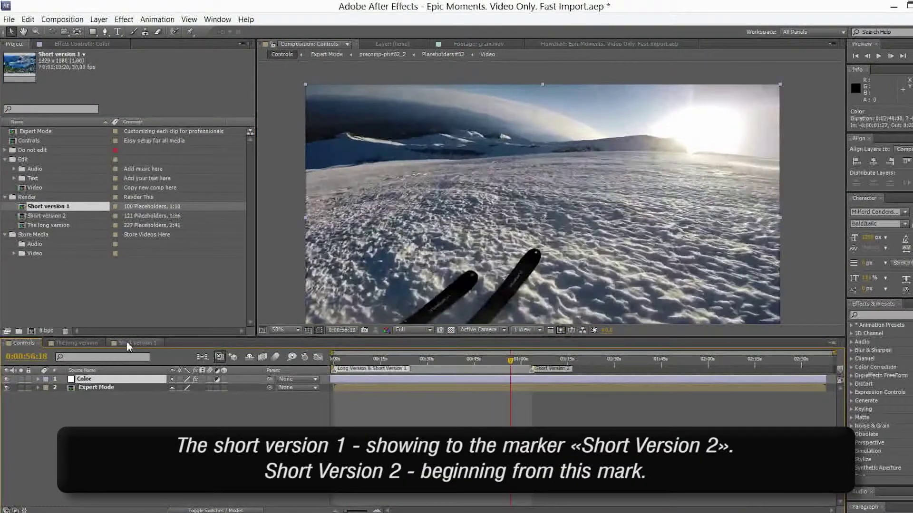
{"action": "left_click", "coordinate": [129, 343]}
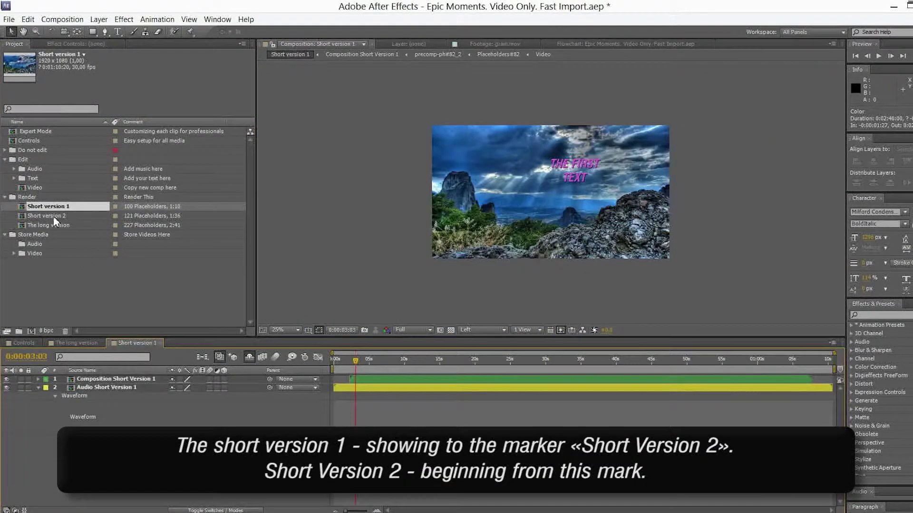
{"action": "double_click", "coordinate": [22, 215]}
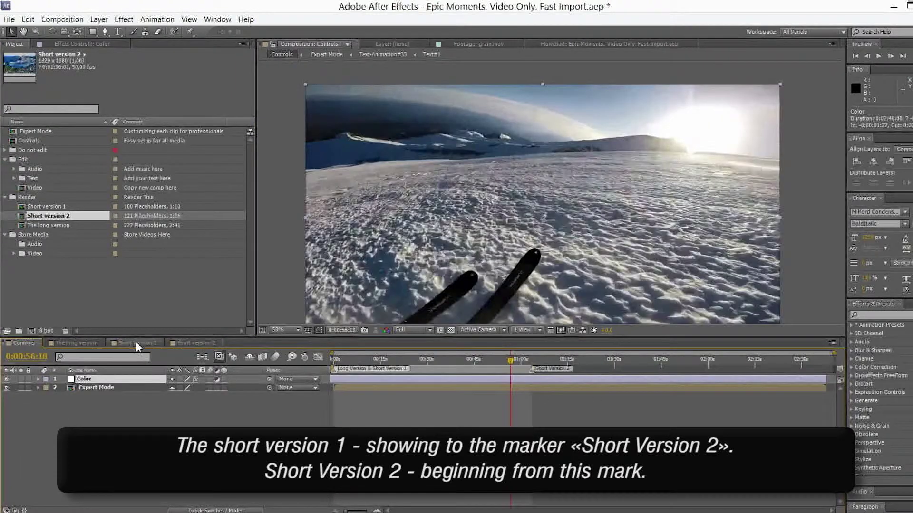
Compare the short versions with the Controls timeline, examining the footage beyond the Short Version 2 marker.
{"action": "left_click", "coordinate": [135, 341]}
{"action": "scroll", "coordinate": [524, 380], "scroll_direction": "up", "scroll_amount": 5}
{"action": "scroll", "coordinate": [547, 404], "scroll_direction": "down", "scroll_amount": 5}
{"action": "left_click_drag", "start_coordinate": [561, 368], "coordinate": [590, 361]}
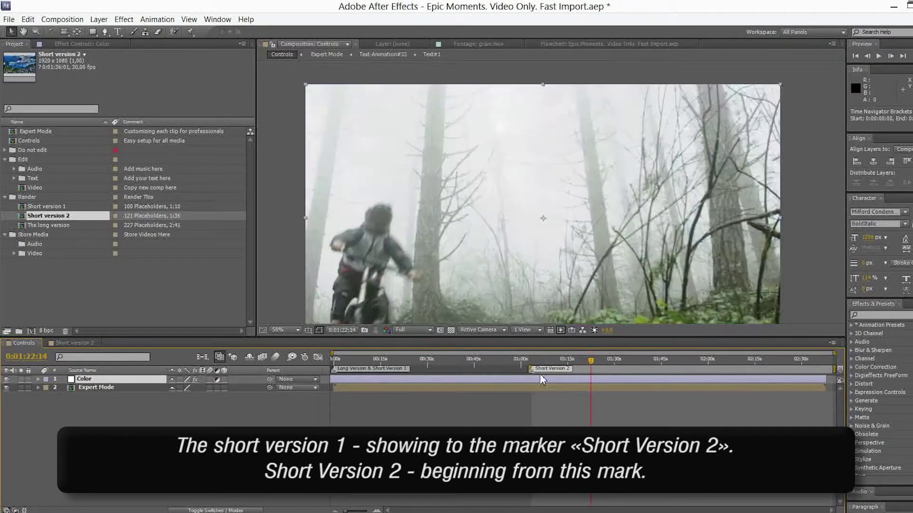
{"action": "left_click", "coordinate": [87, 342]}
{"action": "left_click", "coordinate": [97, 343]}
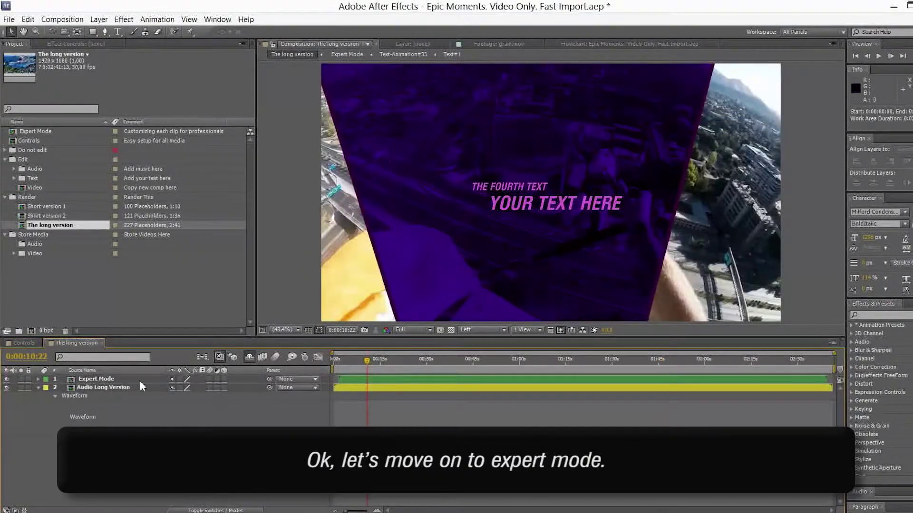
Open the Expert Mode composition and select the block of text layers starting at The first text.
{"action": "left_click", "coordinate": [68, 381]}
{"action": "left_click", "coordinate": [29, 131]}
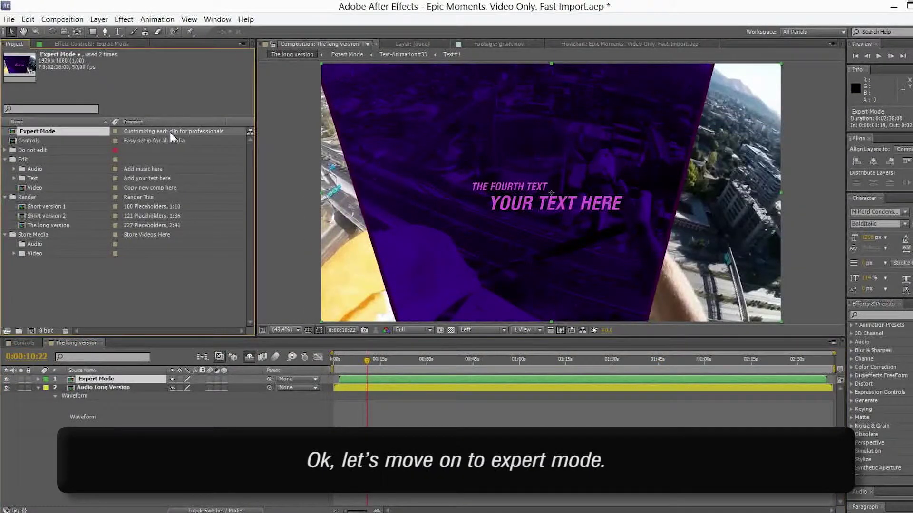
{"action": "double_click", "coordinate": [13, 135]}
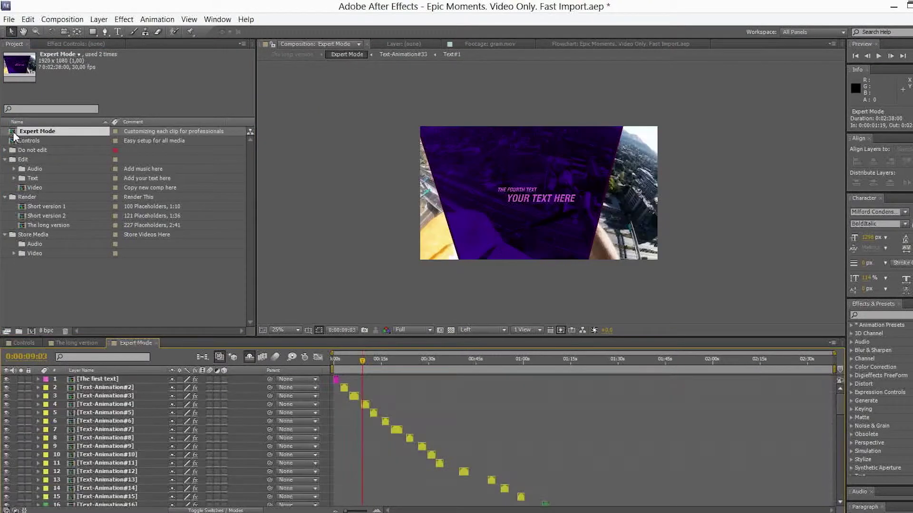
{"action": "left_click", "coordinate": [88, 382]}
{"action": "scroll", "coordinate": [86, 404], "scroll_direction": "down", "scroll_amount": 7}
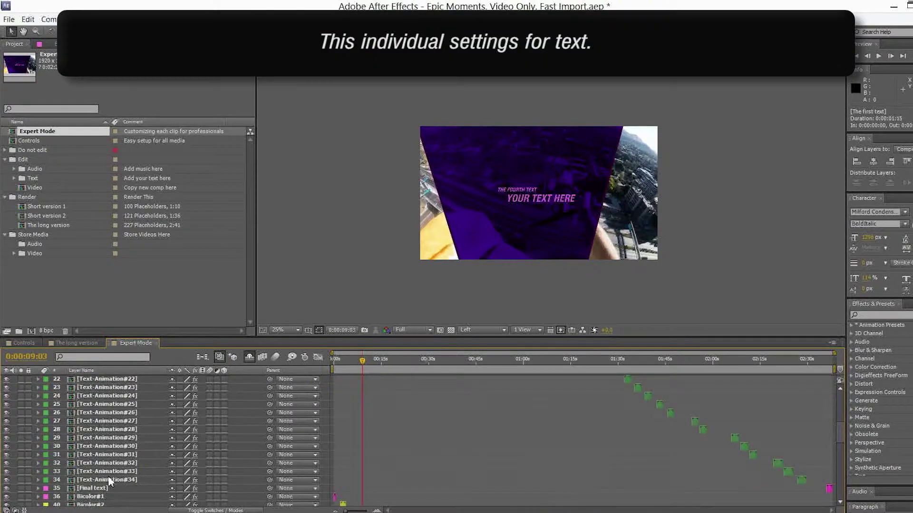
{"action": "left_click", "coordinate": [108, 479], "text": "shift"}
Select all Bicolor and Monochrome layers in Expert Mode, down to Bicolor#19.
{"action": "scroll", "coordinate": [136, 455], "scroll_direction": "down", "scroll_amount": 3}
{"action": "left_click", "coordinate": [97, 413]}
{"action": "scroll", "coordinate": [107, 424], "scroll_direction": "down", "scroll_amount": 10}
{"action": "left_click", "coordinate": [100, 502], "text": "shift"}
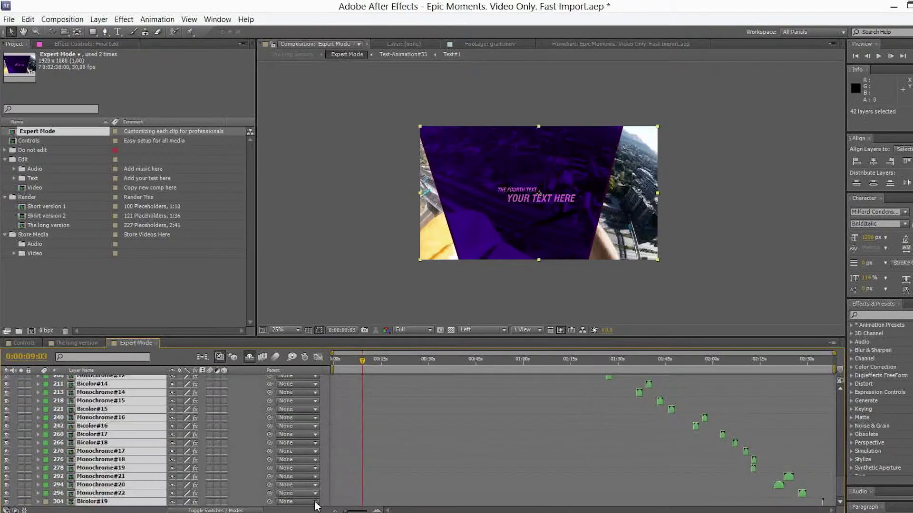
Select the Short Version 1 text layers from The first text through Text-Animation#15.
{"action": "scroll", "coordinate": [170, 464], "scroll_direction": "up", "scroll_amount": 12}
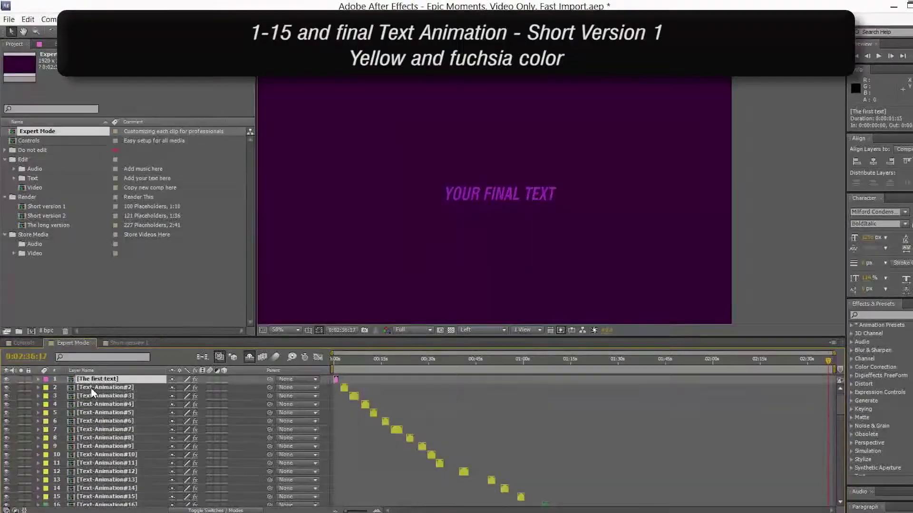
{"action": "left_click", "coordinate": [100, 422], "text": "shift"}
{"action": "scroll", "coordinate": [107, 404], "scroll_direction": "up", "scroll_amount": 3}
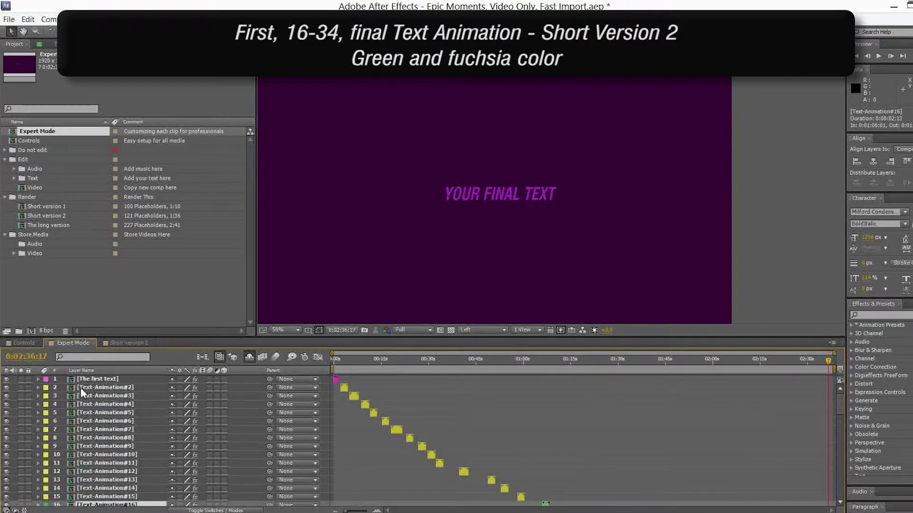
Select the whole range of text layers from The first text through Final text.
{"action": "scroll", "coordinate": [114, 417], "scroll_direction": "down", "scroll_amount": 4}
{"action": "left_click", "coordinate": [99, 429], "text": "ctrl"}
{"action": "scroll", "coordinate": [107, 480], "scroll_direction": "down", "scroll_amount": 5}
{"action": "left_click", "coordinate": [100, 489], "text": "shift"}
{"action": "scroll", "coordinate": [123, 489], "scroll_direction": "up", "scroll_amount": 7}
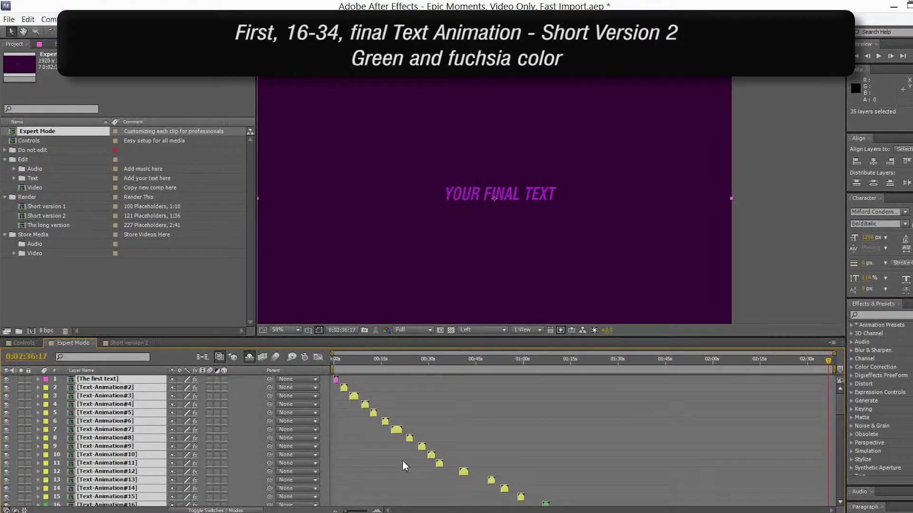
Select only the text layers from Text-Animation#16 through Final text and view the Short version 2 composition.
{"action": "left_click", "coordinate": [96, 379]}
{"action": "scroll", "coordinate": [104, 418], "scroll_direction": "down", "scroll_amount": 3}
{"action": "left_click", "coordinate": [91, 433], "text": "shift"}
{"action": "scroll", "coordinate": [95, 400], "scroll_direction": "up", "scroll_amount": 3}
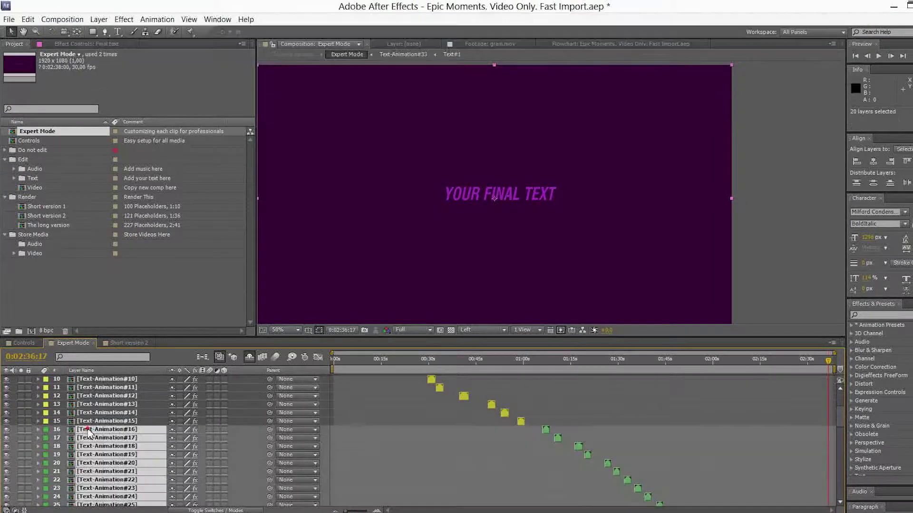
{"action": "scroll", "coordinate": [286, 445], "scroll_direction": "down", "scroll_amount": 7}
{"action": "scroll", "coordinate": [314, 451], "scroll_direction": "up", "scroll_amount": 7}
{"action": "left_click", "coordinate": [122, 344]}
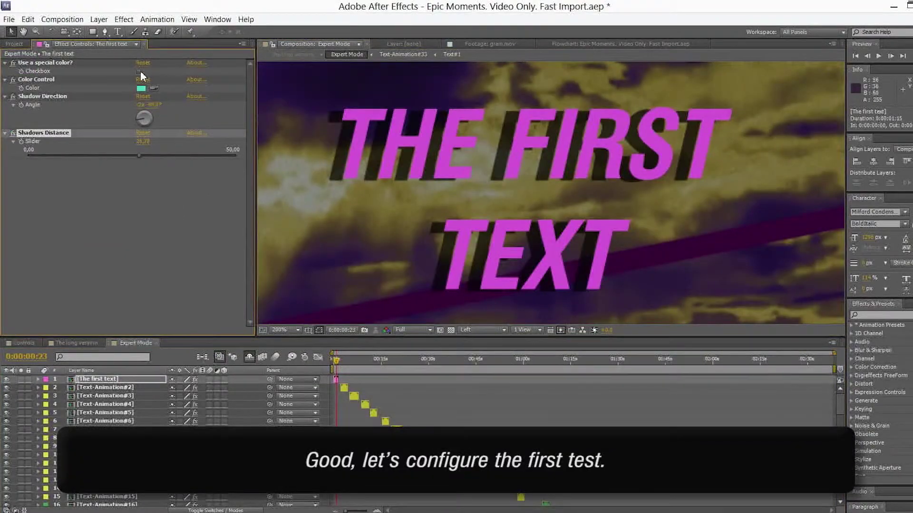
Turn on the special color for The first text layer and choose a new hue in its Color Control.
{"action": "left_click", "coordinate": [139, 71]}
{"action": "left_click", "coordinate": [141, 88]}
{"action": "left_click", "coordinate": [618, 430]}
{"action": "left_click", "coordinate": [682, 340]}
{"action": "scroll", "coordinate": [557, 274], "scroll_direction": "down", "scroll_amount": 2}
{"action": "left_click_drag", "start_coordinate": [558, 274], "coordinate": [554, 235]}
Sample a dark purple from the picture for The first text's Color Control and change that colour to white.
{"action": "left_click", "coordinate": [153, 88]}
{"action": "left_click", "coordinate": [393, 207]}
{"action": "left_click", "coordinate": [141, 89]}
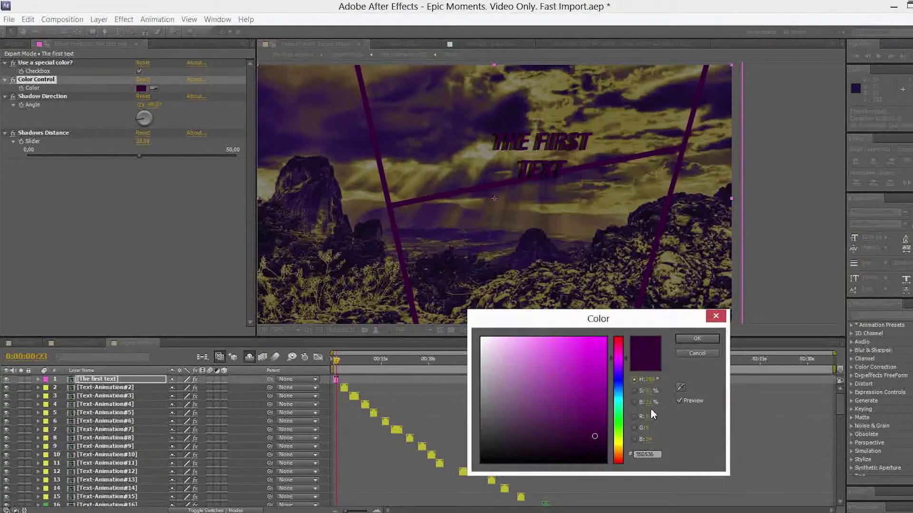
{"action": "left_click_drag", "start_coordinate": [648, 403], "coordinate": [737, 401]}
{"action": "left_click_drag", "start_coordinate": [546, 366], "coordinate": [458, 326]}
{"action": "left_click", "coordinate": [696, 338]}
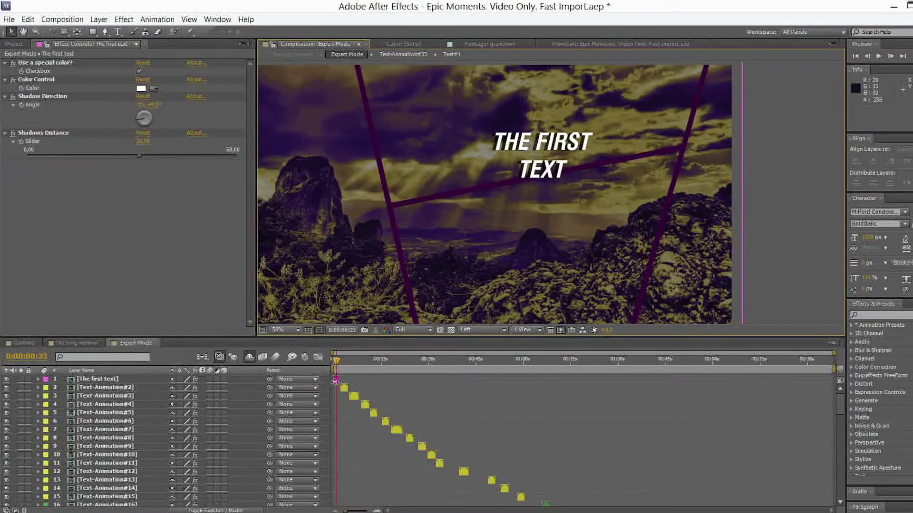
Turn on the special color for the Final text layer and set its Color Control to purple.
{"action": "scroll", "coordinate": [333, 384], "scroll_direction": "down", "scroll_amount": 10}
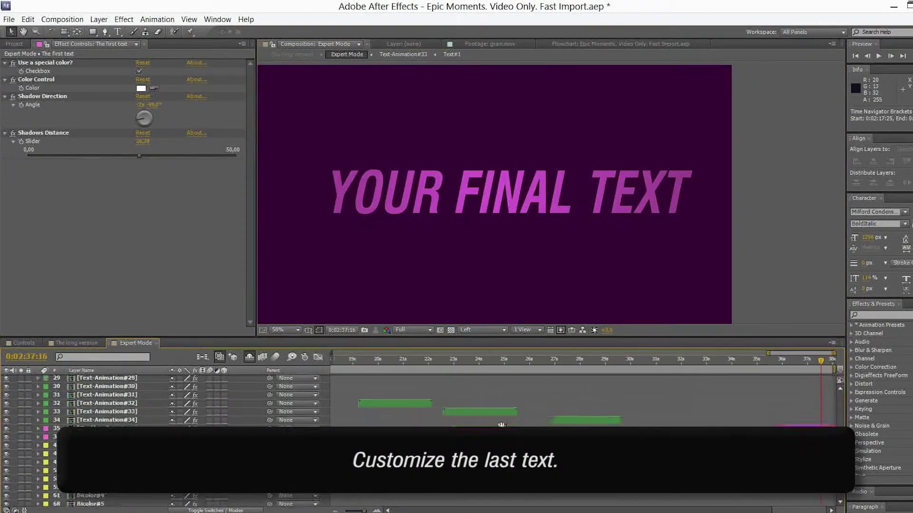
{"action": "left_click_drag", "start_coordinate": [825, 362], "coordinate": [832, 363]}
{"action": "left_click", "coordinate": [820, 443]}
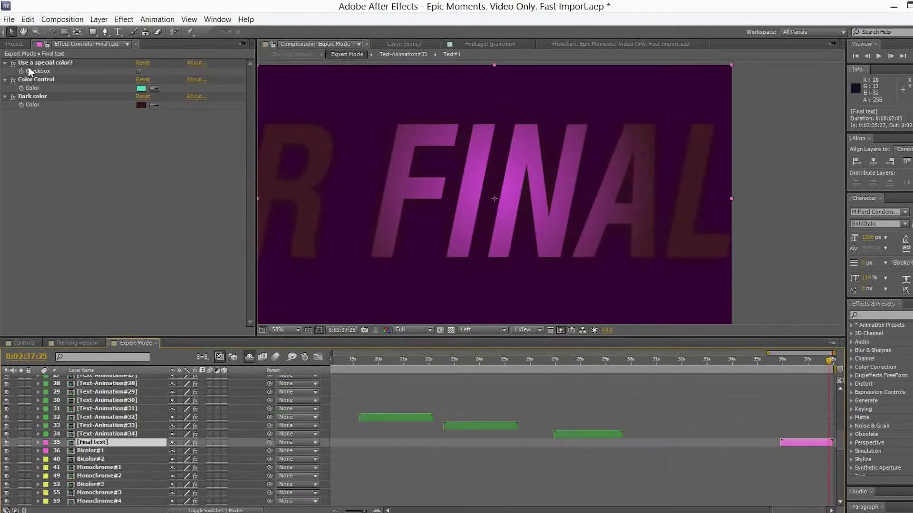
{"action": "left_click", "coordinate": [138, 72]}
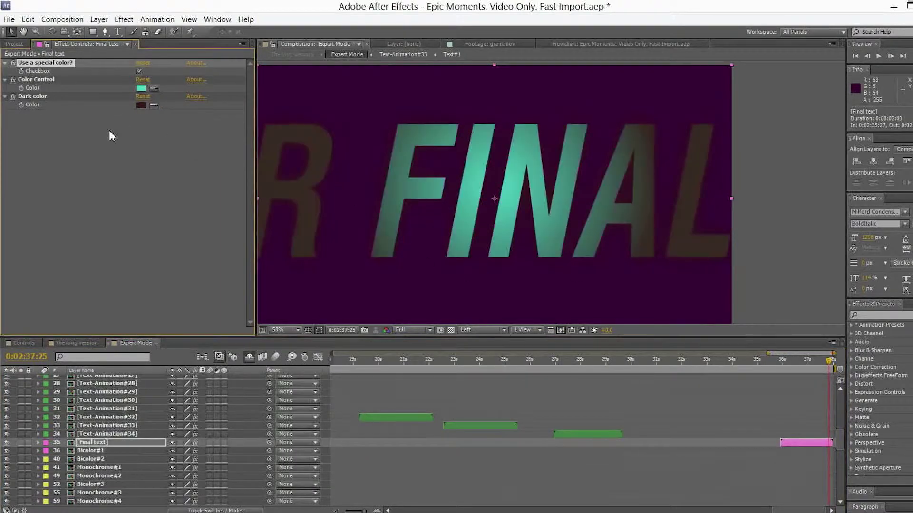
{"action": "left_click", "coordinate": [142, 88]}
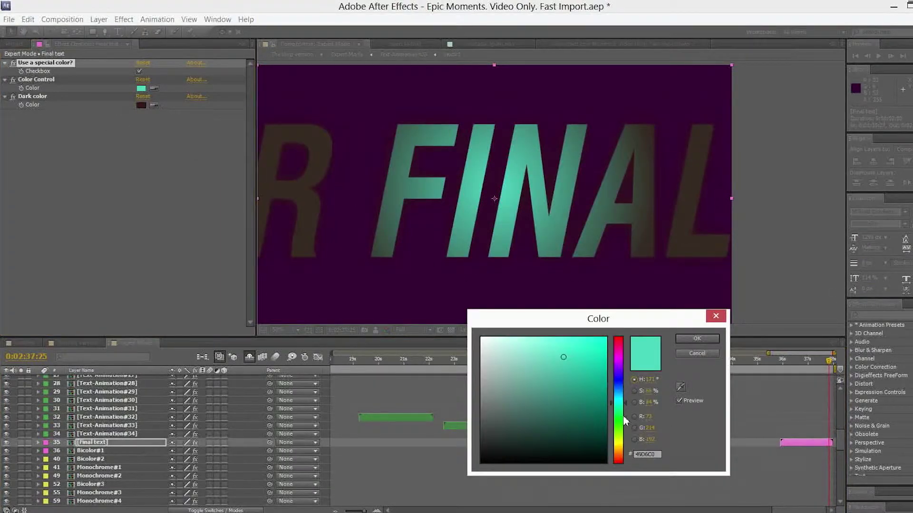
{"action": "left_click", "coordinate": [619, 361]}
{"action": "left_click_drag", "start_coordinate": [590, 399], "coordinate": [578, 390]}
{"action": "left_click", "coordinate": [696, 339]}
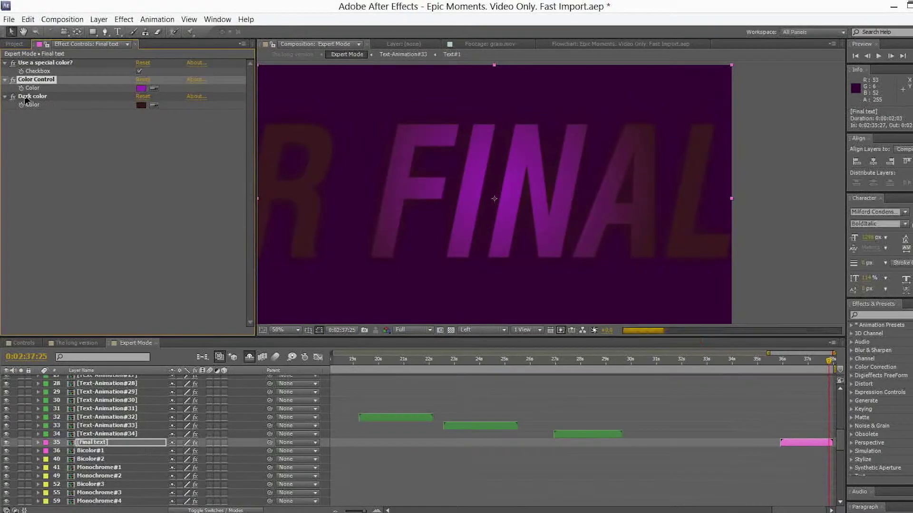
Try a dark violet for Final text's Dark color.
{"action": "left_click", "coordinate": [141, 105]}
{"action": "left_click", "coordinate": [141, 105]}
{"action": "left_click", "coordinate": [619, 374]}
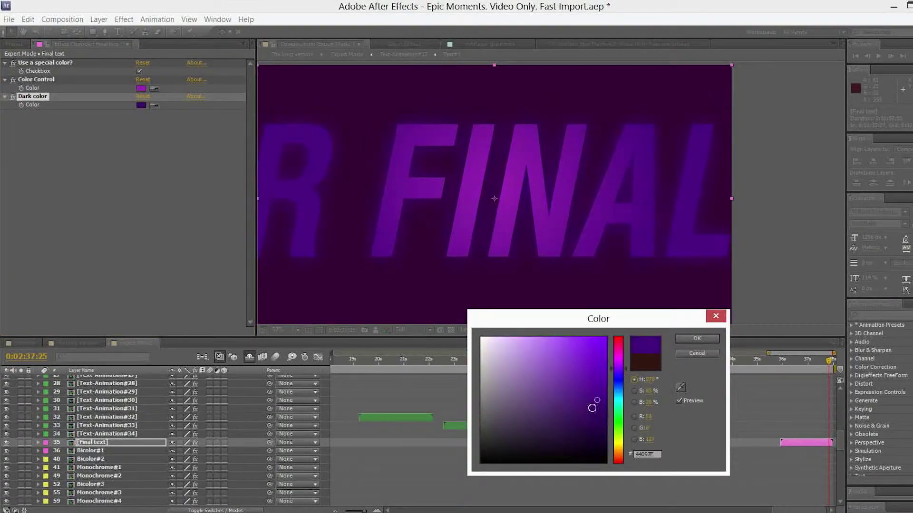
{"action": "key", "text": "Return"}
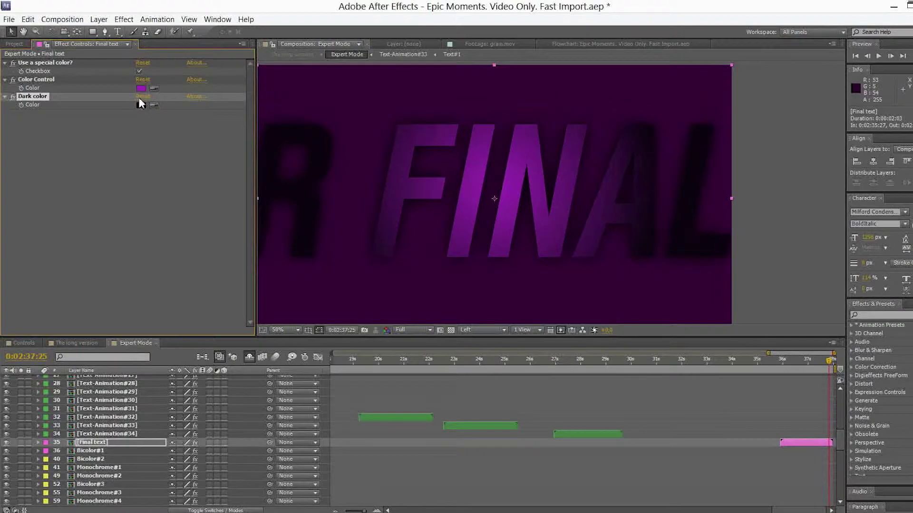
Sample the dark purple background for Final text's Dark color, fine-tune its brightness, and review the text at an earlier frame.
{"action": "left_click", "coordinate": [281, 88]}
{"action": "left_click", "coordinate": [141, 105]}
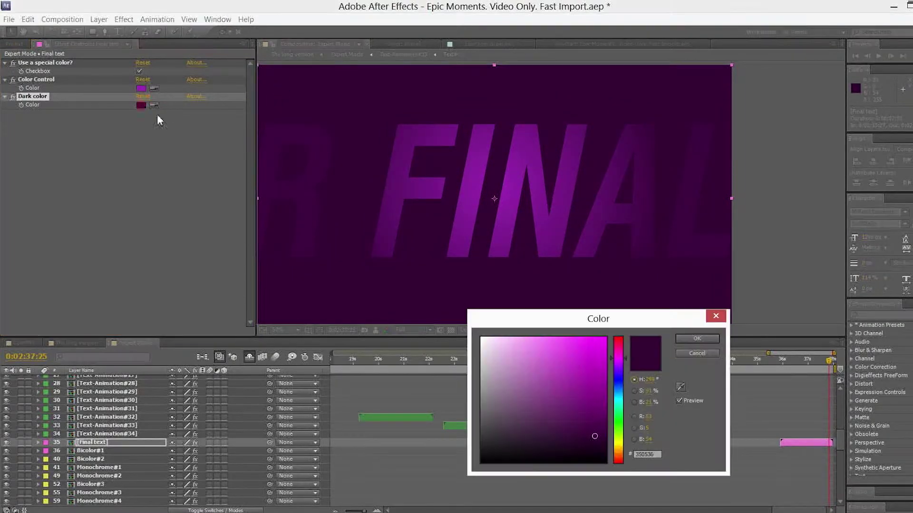
{"action": "left_click_drag", "start_coordinate": [648, 403], "coordinate": [642, 401]}
{"action": "left_click", "coordinate": [692, 337]}
{"action": "left_click_drag", "start_coordinate": [829, 363], "coordinate": [796, 364]}
{"action": "left_click", "coordinate": [762, 266]}
View the Short version 1 composition and return to Expert Mode.
{"action": "scroll", "coordinate": [760, 458], "scroll_direction": "down", "scroll_amount": 5}
{"action": "scroll", "coordinate": [758, 458], "scroll_direction": "up", "scroll_amount": 8}
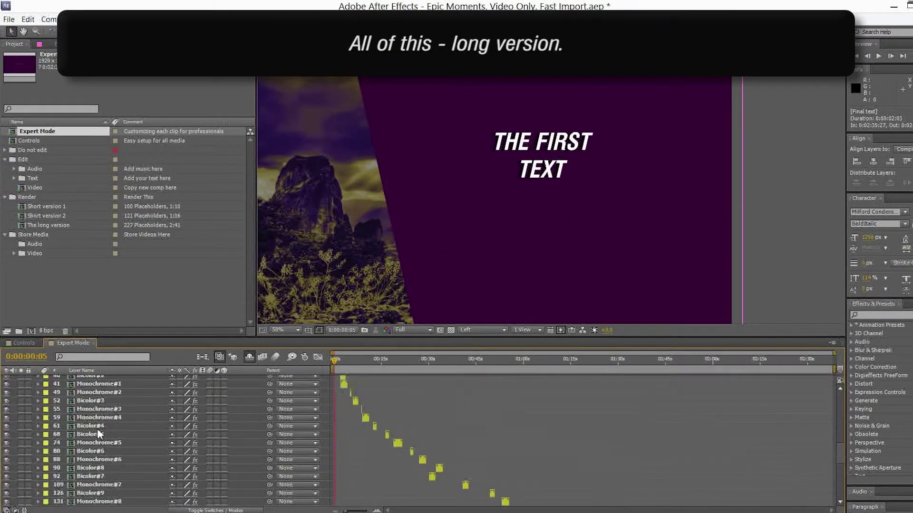
{"action": "double_click", "coordinate": [48, 207]}
{"action": "left_click", "coordinate": [74, 343]}
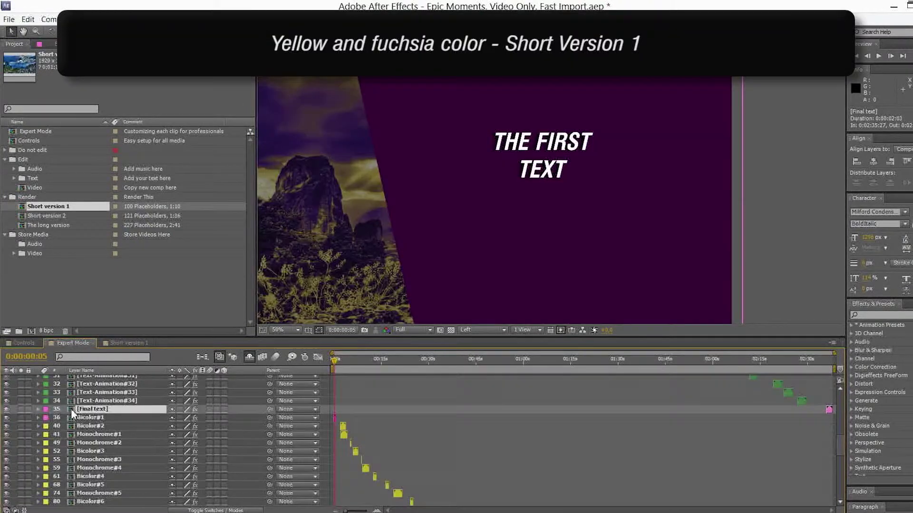
Select the video layers from Bicolor#1 through Bicolor#10 to review the Short version 1 clips.
{"action": "scroll", "coordinate": [71, 410], "scroll_direction": "up", "scroll_amount": 3}
{"action": "left_click", "coordinate": [71, 469]}
{"action": "scroll", "coordinate": [133, 461], "scroll_direction": "down", "scroll_amount": 5}
{"action": "left_click", "coordinate": [70, 484], "text": "shift"}
{"action": "scroll", "coordinate": [124, 484], "scroll_direction": "up", "scroll_amount": 4}
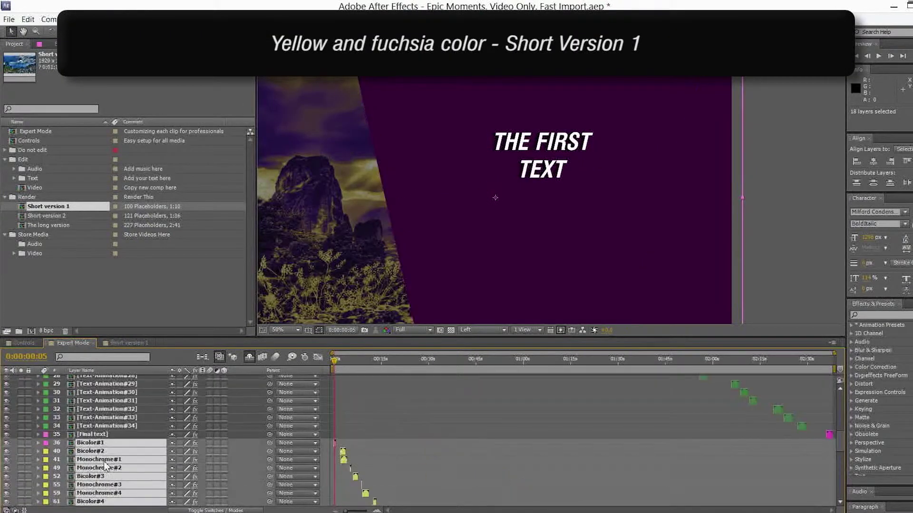
{"action": "scroll", "coordinate": [102, 456], "scroll_direction": "down", "scroll_amount": 5}
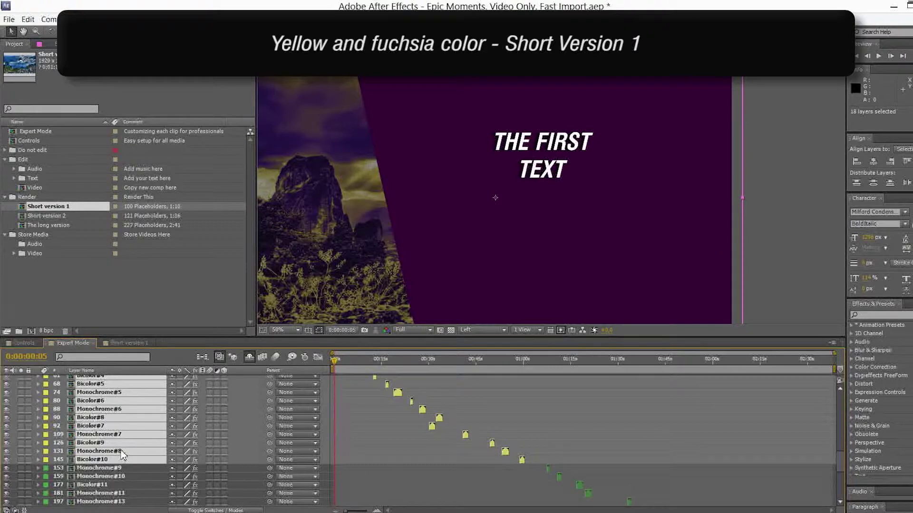
View Short version 2, return to Expert Mode, and select its green-labelled video layers from Monochrome#9 onward.
{"action": "double_click", "coordinate": [47, 216]}
{"action": "left_click", "coordinate": [71, 342]}
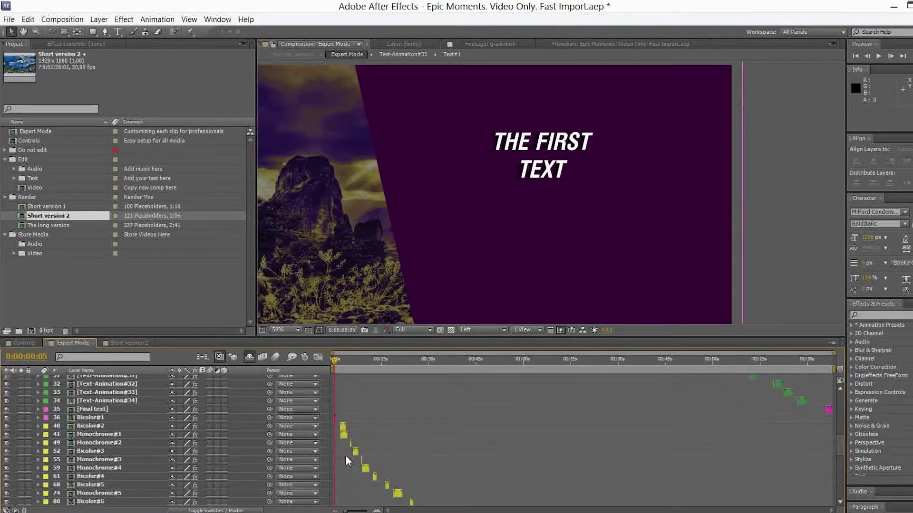
{"action": "scroll", "coordinate": [119, 442], "scroll_direction": "down", "scroll_amount": 5}
{"action": "left_click", "coordinate": [89, 493], "text": "shift"}
{"action": "scroll", "coordinate": [49, 437], "scroll_direction": "up", "scroll_amount": 9}
{"action": "left_click", "coordinate": [82, 443], "text": "ctrl"}
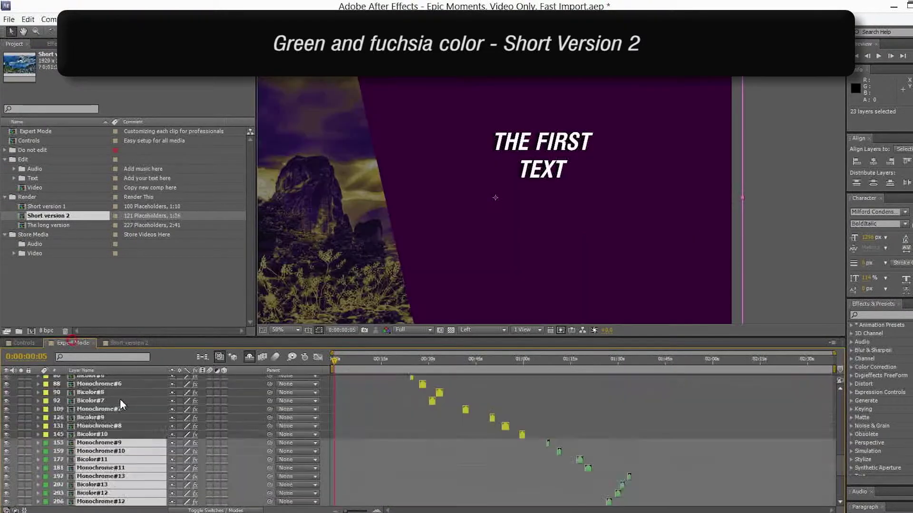
{"action": "scroll", "coordinate": [90, 418], "scroll_direction": "down", "scroll_amount": 6}
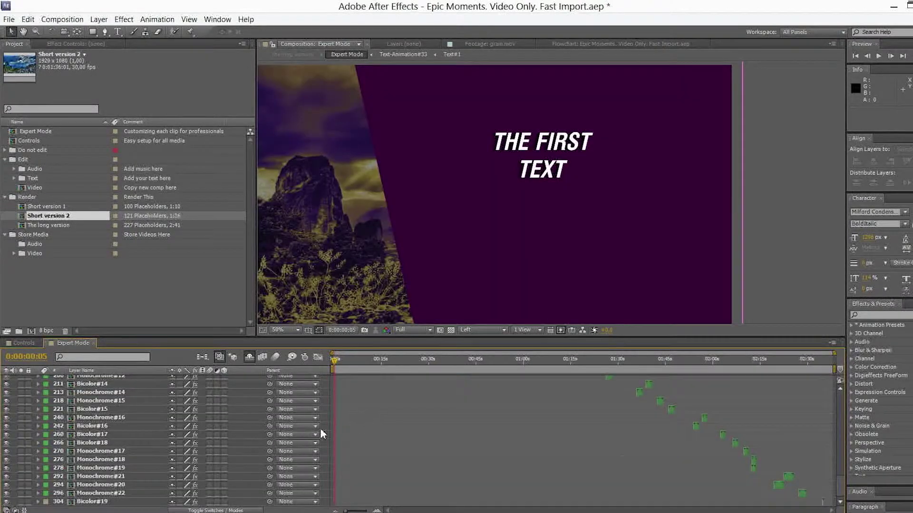
Hide The first text layer in Expert Mode.
{"action": "scroll", "coordinate": [83, 442], "scroll_direction": "up", "scroll_amount": 10}
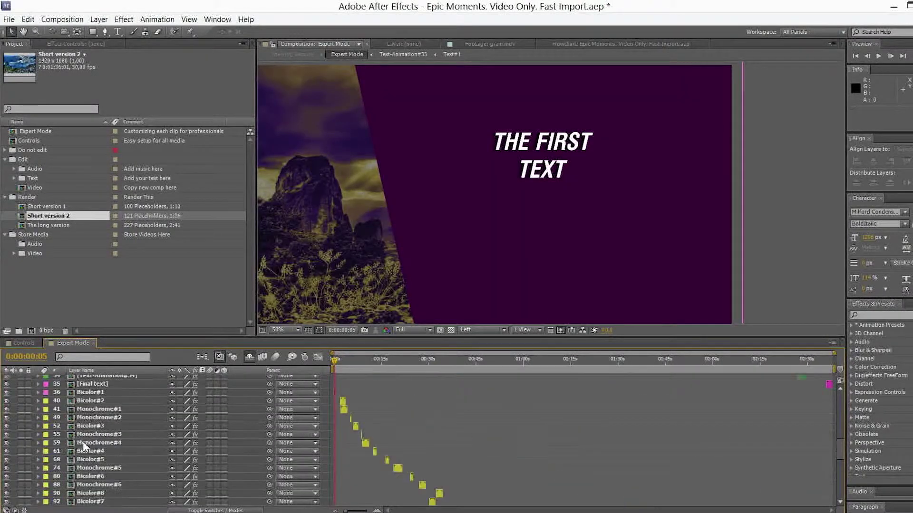
{"action": "scroll", "coordinate": [334, 459], "scroll_direction": "up", "scroll_amount": 5}
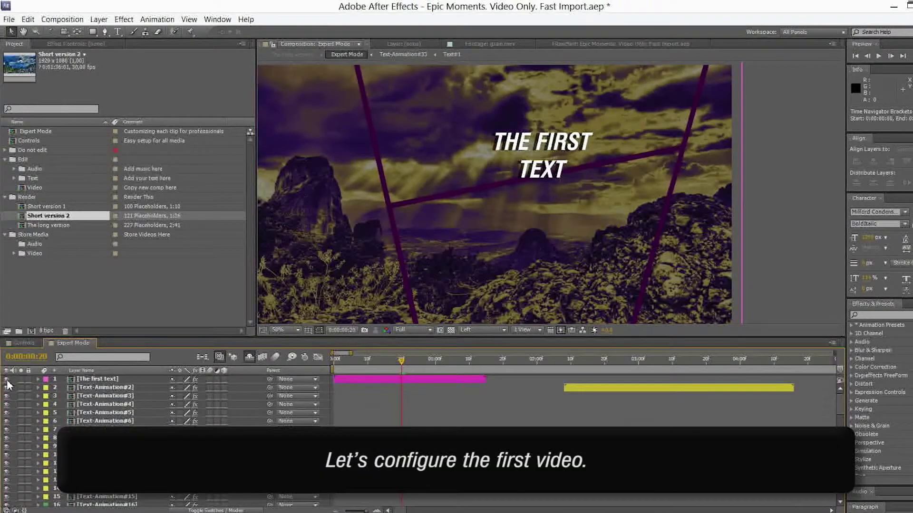
{"action": "left_click", "coordinate": [6, 380]}
Set the Bicolor#1 layer's Mixing colors to about 2.7 and its Brightness to about -34.
{"action": "scroll", "coordinate": [398, 379], "scroll_direction": "down", "scroll_amount": 10}
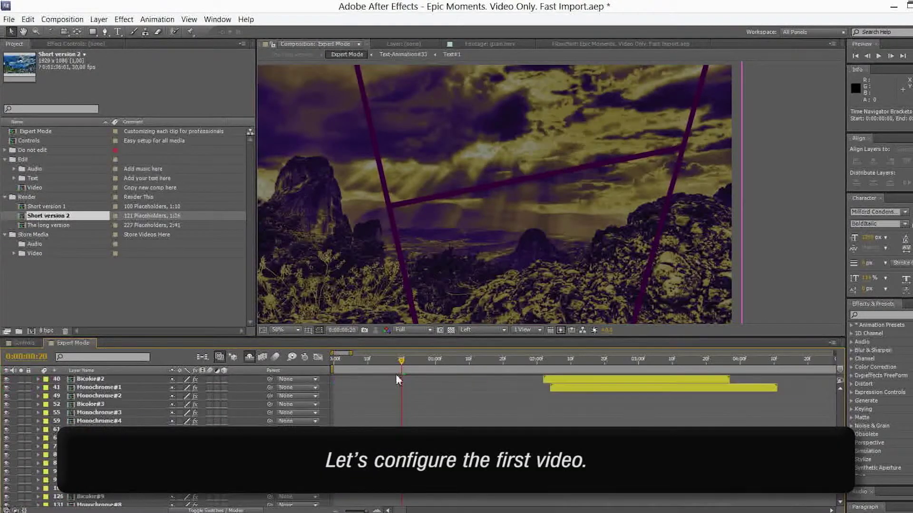
{"action": "scroll", "coordinate": [397, 380], "scroll_direction": "up", "scroll_amount": 4}
{"action": "left_click", "coordinate": [397, 446]}
{"action": "left_click", "coordinate": [60, 44]}
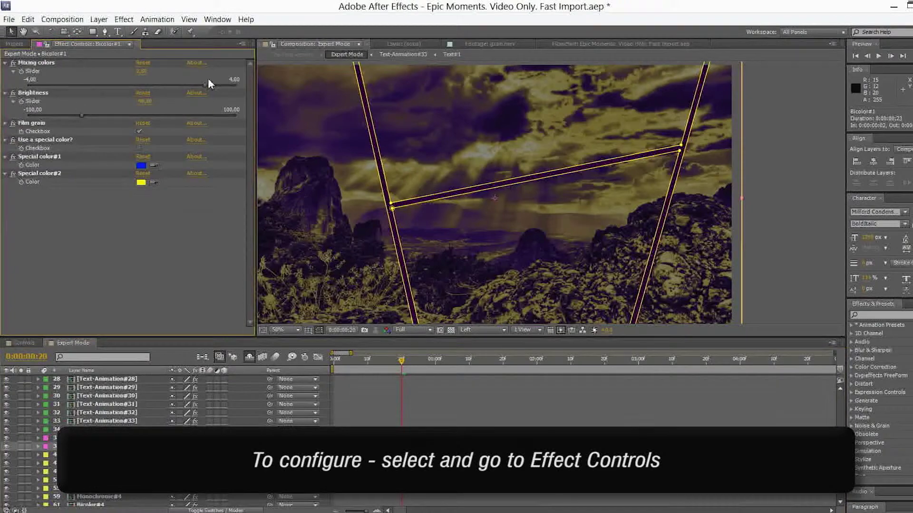
{"action": "left_click_drag", "start_coordinate": [104, 84], "coordinate": [203, 85]}
{"action": "left_click_drag", "start_coordinate": [82, 115], "coordinate": [95, 111]}
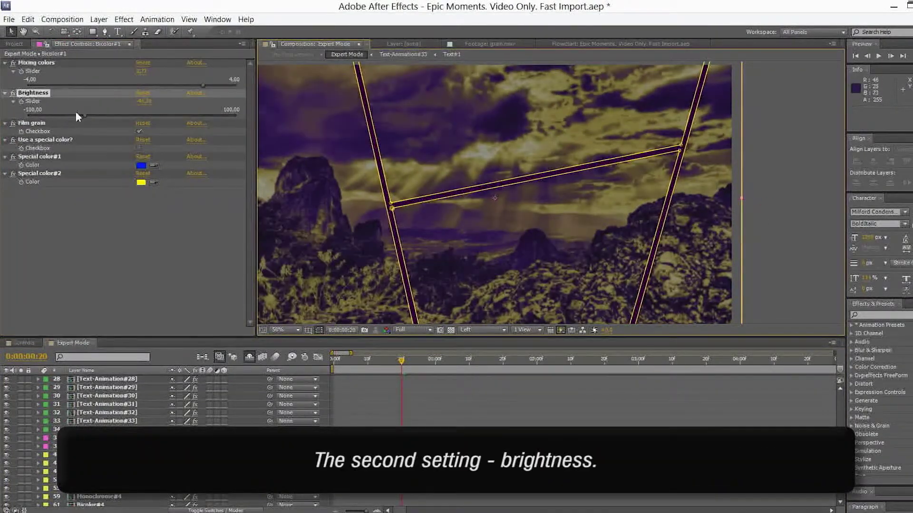
Turn Bicolor#1's Film grain off and back on, comparing the picture close up over several frames.
{"action": "left_click", "coordinate": [33, 123]}
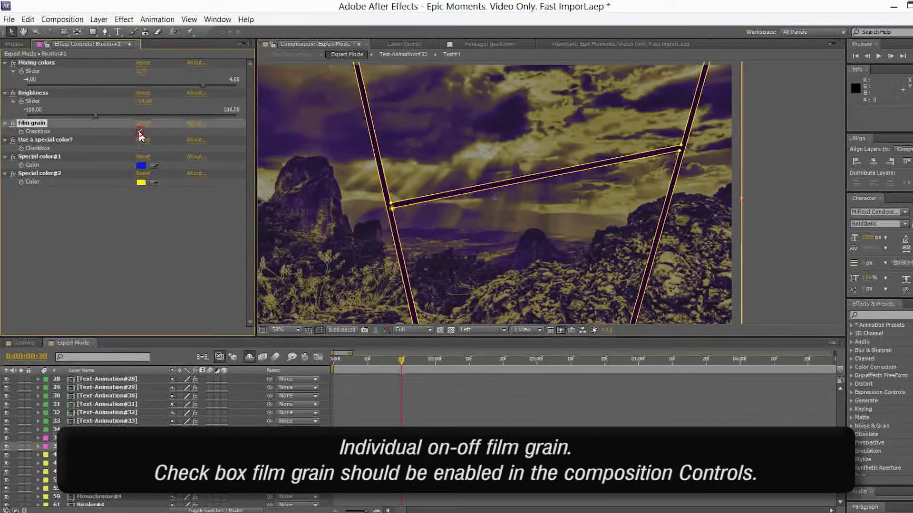
{"action": "left_click", "coordinate": [138, 131]}
{"action": "key", "text": "period"}
{"action": "key", "text": "period"}
{"action": "key", "text": "period"}
{"action": "key", "text": "period"}
{"action": "key", "text": "period"}
{"action": "key", "text": "period"}
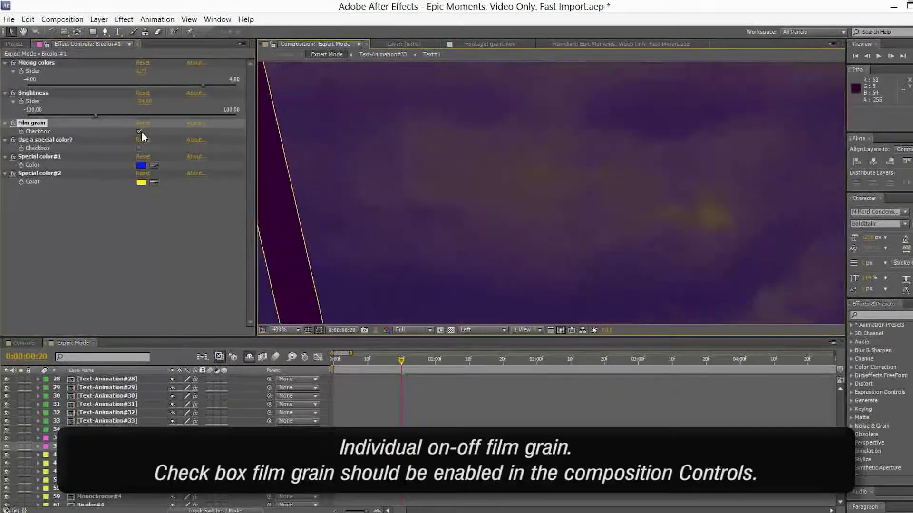
{"action": "left_click", "coordinate": [138, 131]}
{"action": "key", "text": "Page_Down"}
{"action": "key", "text": "Page_Down"}
{"action": "key", "text": "Page_Down"}
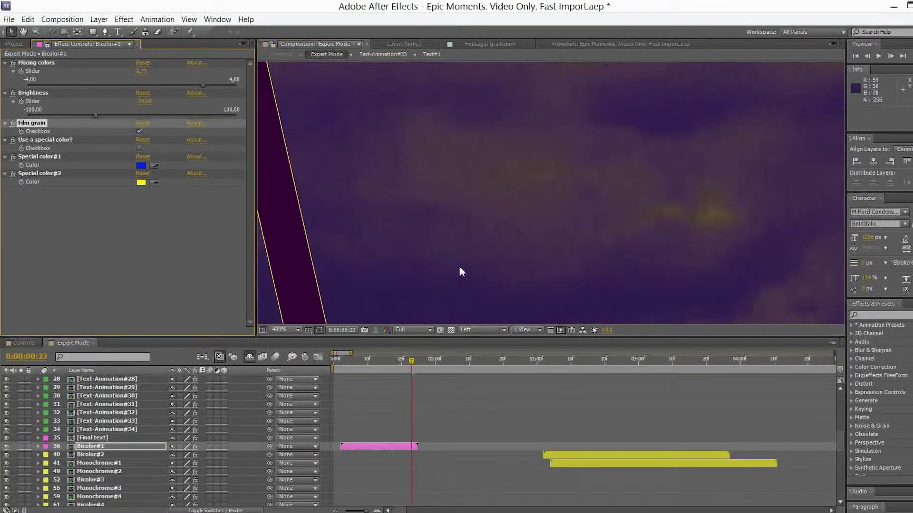
{"action": "key", "text": "comma"}
{"action": "key", "text": "comma"}
{"action": "key", "text": "comma"}
{"action": "key", "text": "comma"}
{"action": "scroll", "coordinate": [583, 264], "scroll_direction": "up", "scroll_amount": 1}
{"action": "left_click", "coordinate": [824, 264]}
Turn on the special color for Bicolor#1 and set its Special color#1 to magenta.
{"action": "left_click", "coordinate": [51, 140]}
{"action": "left_click_drag", "start_coordinate": [432, 243], "coordinate": [410, 233]}
{"action": "left_click", "coordinate": [139, 148]}
{"action": "left_click", "coordinate": [140, 166]}
{"action": "left_click", "coordinate": [618, 412]}
{"action": "left_click", "coordinate": [588, 375]}
{"action": "left_click", "coordinate": [618, 379]}
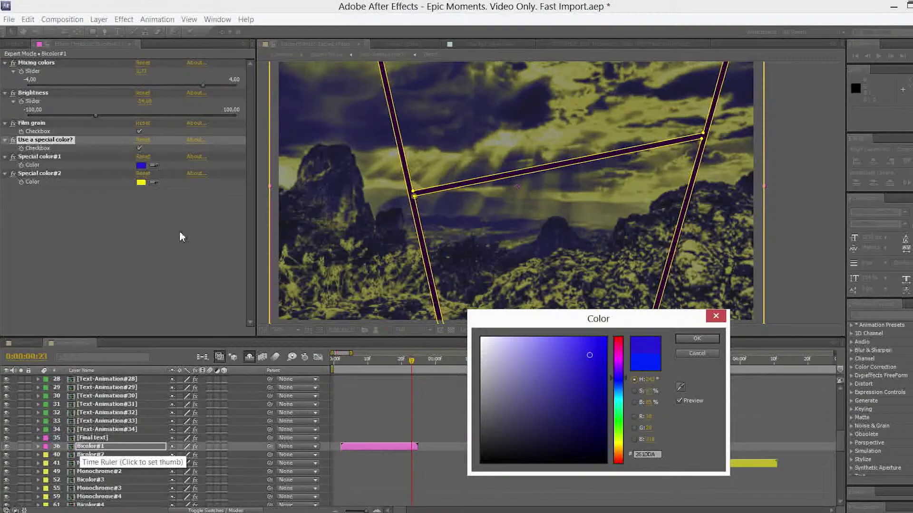
{"action": "left_click", "coordinate": [619, 360]}
{"action": "left_click", "coordinate": [697, 339]}
Try several hues for Bicolor#1's Special color#2 and set it to a slightly muted yellow.
{"action": "left_click", "coordinate": [141, 182]}
{"action": "left_click", "coordinate": [618, 380]}
{"action": "left_click", "coordinate": [587, 403]}
{"action": "left_click", "coordinate": [619, 399]}
{"action": "left_click", "coordinate": [574, 383]}
{"action": "left_click", "coordinate": [618, 447]}
{"action": "left_click", "coordinate": [575, 358]}
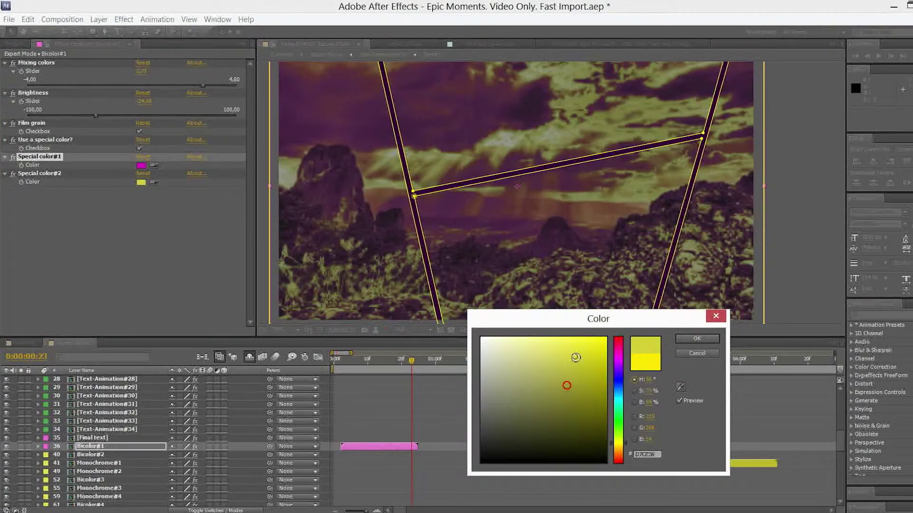
{"action": "left_click", "coordinate": [697, 338]}
Select the Monochrome#5 layer and move the current time to 0:00:20:19.
{"action": "left_click_drag", "start_coordinate": [416, 363], "coordinate": [550, 363]}
{"action": "scroll", "coordinate": [96, 483], "scroll_direction": "down", "scroll_amount": 3}
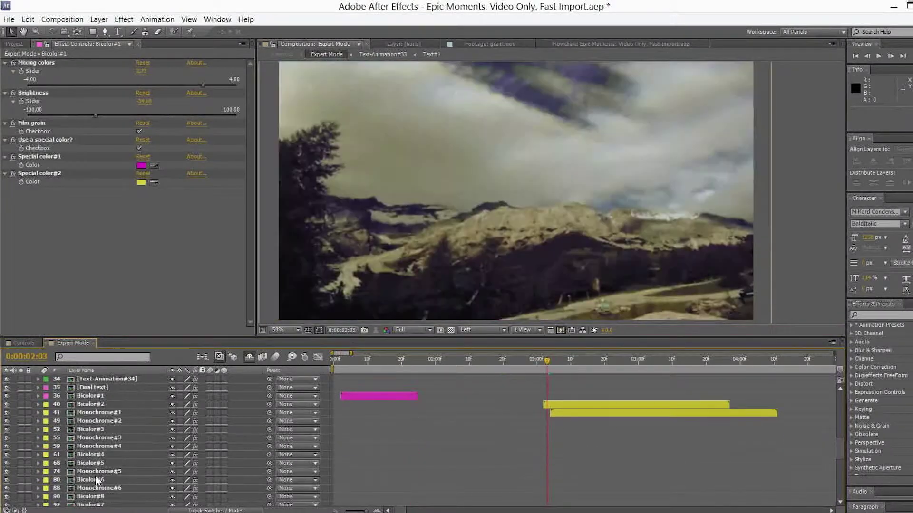
{"action": "left_click", "coordinate": [98, 474]}
{"action": "scroll", "coordinate": [597, 440], "scroll_direction": "right", "scroll_amount": 10}
{"action": "scroll", "coordinate": [409, 426], "scroll_direction": "down", "scroll_amount": 6}
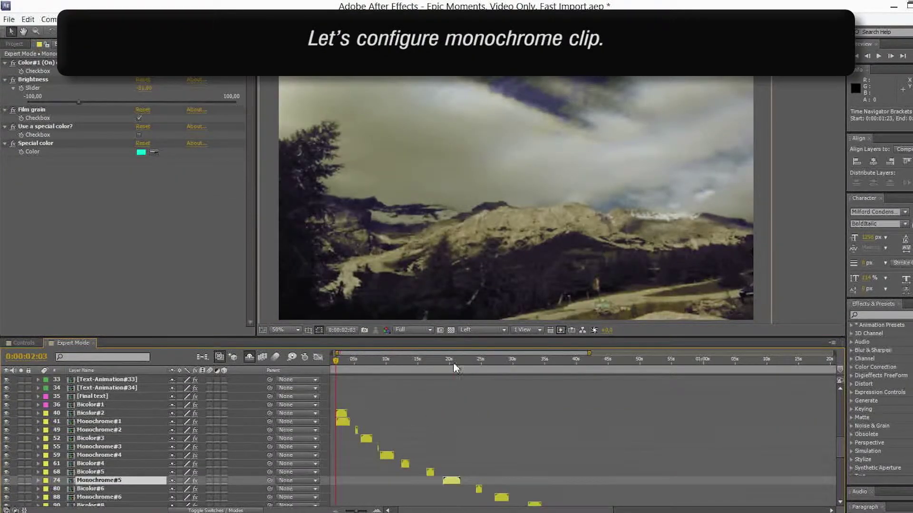
{"action": "left_click", "coordinate": [452, 360]}
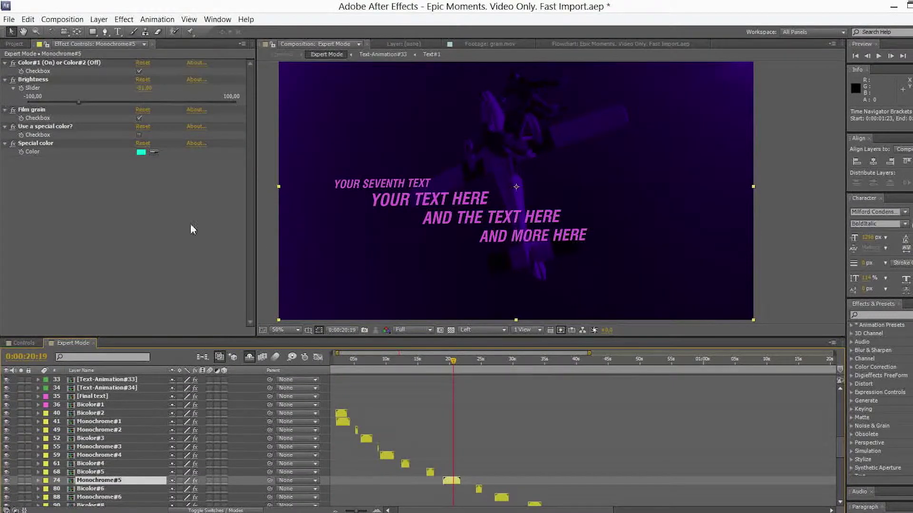
Set Monochrome#5's Brightness to about -27 and switch its Color#1 or Color#2 option off and back on.
{"action": "left_click_drag", "start_coordinate": [76, 102], "coordinate": [105, 102]}
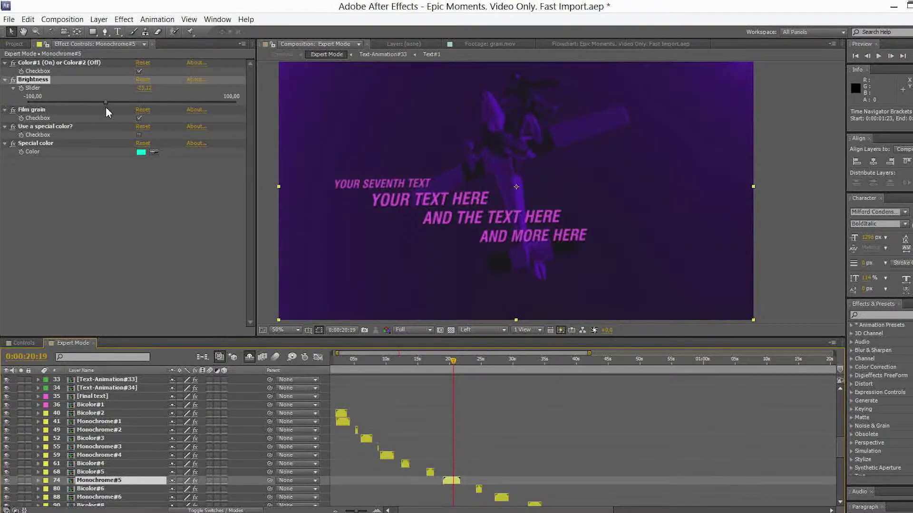
{"action": "left_click", "coordinate": [71, 65]}
{"action": "left_click", "coordinate": [138, 72]}
{"action": "left_click", "coordinate": [139, 71]}
{"action": "mouse_move", "coordinate": [106, 102]}
{"action": "left_mouse_down"}
{"action": "mouse_move", "coordinate": [161, 97]}
{"action": "mouse_move", "coordinate": [106, 102]}
{"action": "left_mouse_up"}
Turn Monochrome#5's Film grain off and back on to compare the picture.
{"action": "left_click", "coordinate": [139, 118]}
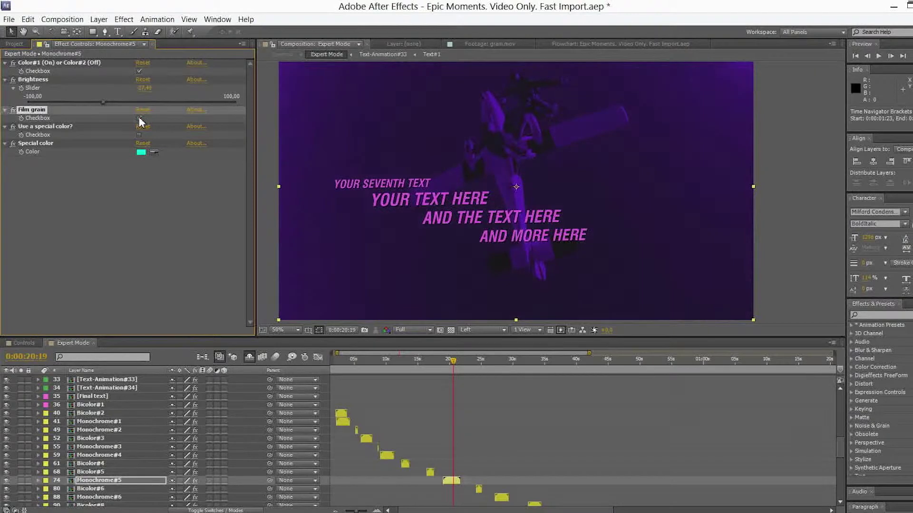
{"action": "scroll", "coordinate": [529, 192], "scroll_direction": "up", "scroll_amount": 3}
{"action": "left_click", "coordinate": [138, 119]}
{"action": "scroll", "coordinate": [497, 190], "scroll_direction": "down", "scroll_amount": 3}
{"action": "left_click", "coordinate": [209, 170]}
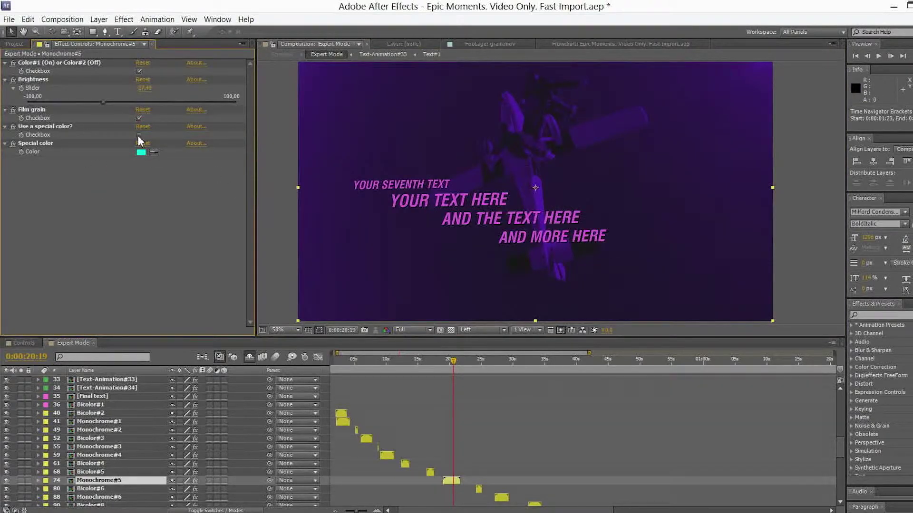
Turn on the special color for Monochrome#5 and set its Special color to a pinkish magenta.
{"action": "left_click", "coordinate": [139, 135]}
{"action": "left_click", "coordinate": [139, 154]}
{"action": "left_click_drag", "start_coordinate": [619, 363], "coordinate": [619, 343]}
{"action": "left_click", "coordinate": [590, 363]}
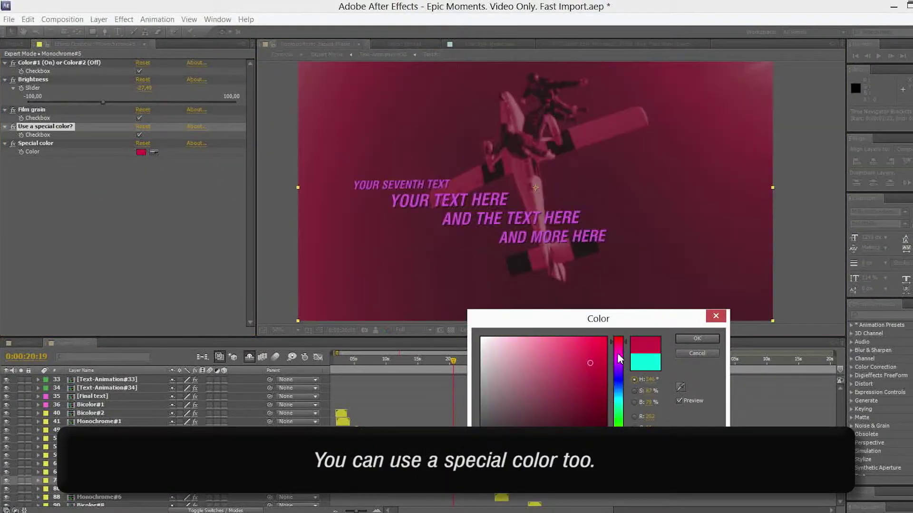
{"action": "left_click", "coordinate": [619, 350]}
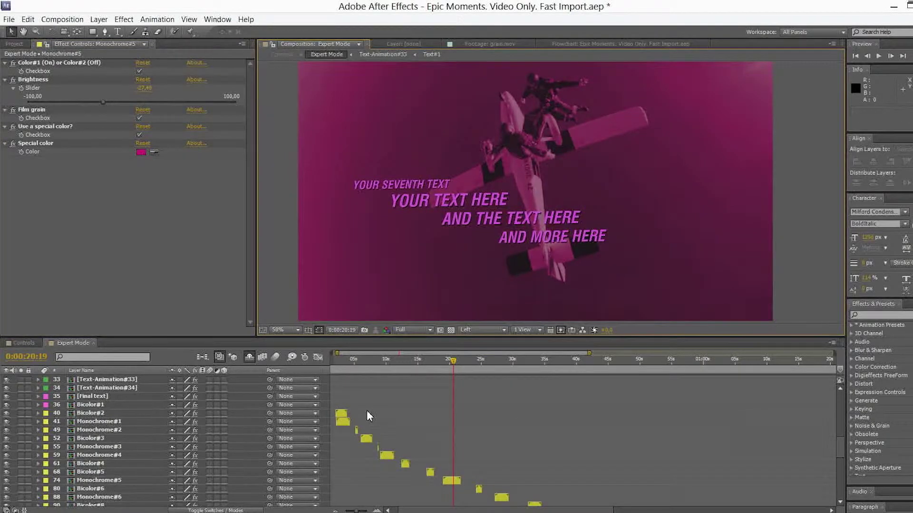
Select the Bicolor#5 layer and look through the other clips along the timeline.
{"action": "key", "text": "ctrl+Up"}
{"action": "left_click_drag", "start_coordinate": [429, 360], "coordinate": [405, 360]}
{"action": "scroll", "coordinate": [540, 365], "scroll_direction": "down", "scroll_amount": 2}
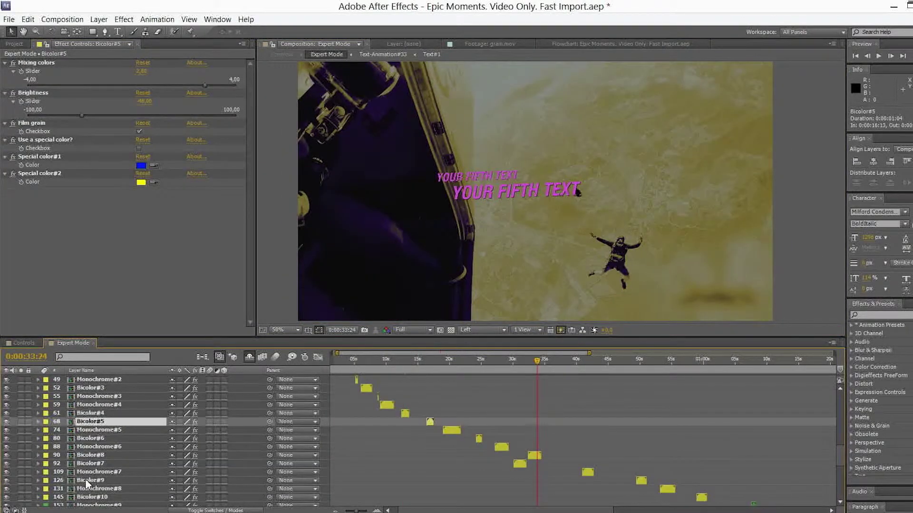
Select the Bicolor#9 layer, move the current time to 0:00:30:28, and lower the layer's Mixing colors to slightly below zero.
{"action": "left_click", "coordinate": [87, 481]}
{"action": "left_click", "coordinate": [518, 361]}
{"action": "left_click", "coordinate": [113, 84]}
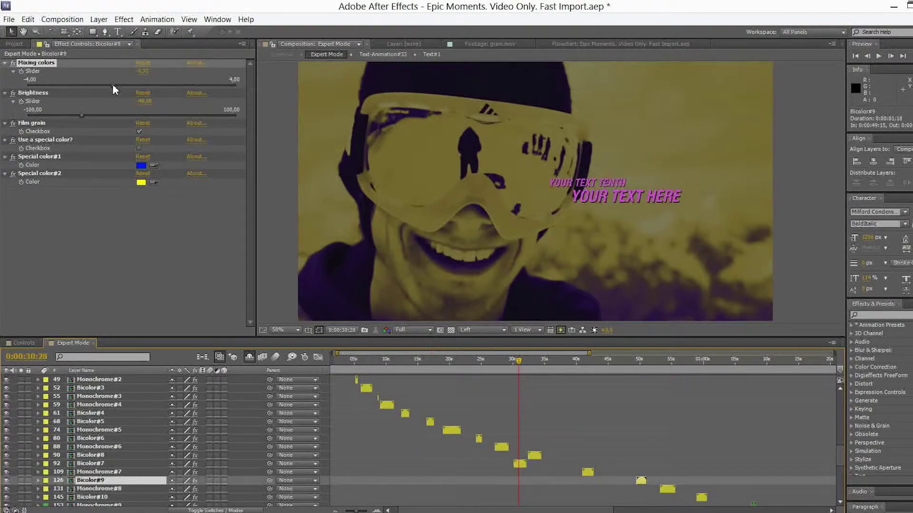
Select the Bicolor#7 layer, reduce the preview resolution to Third, and raise the layer's Mixing colors to about 2.5.
{"action": "left_click", "coordinate": [520, 464]}
{"action": "left_click", "coordinate": [187, 82]}
{"action": "left_click_drag", "start_coordinate": [187, 83], "coordinate": [135, 83]}
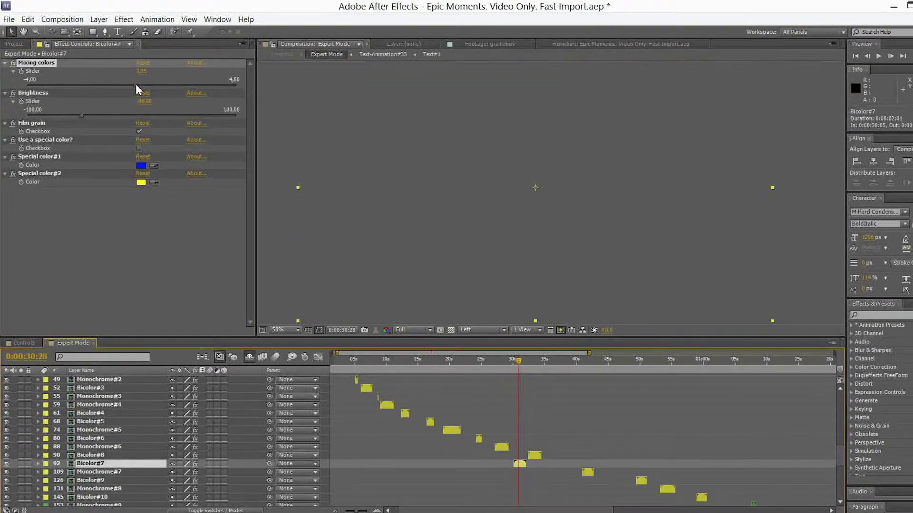
{"action": "left_click", "coordinate": [140, 85]}
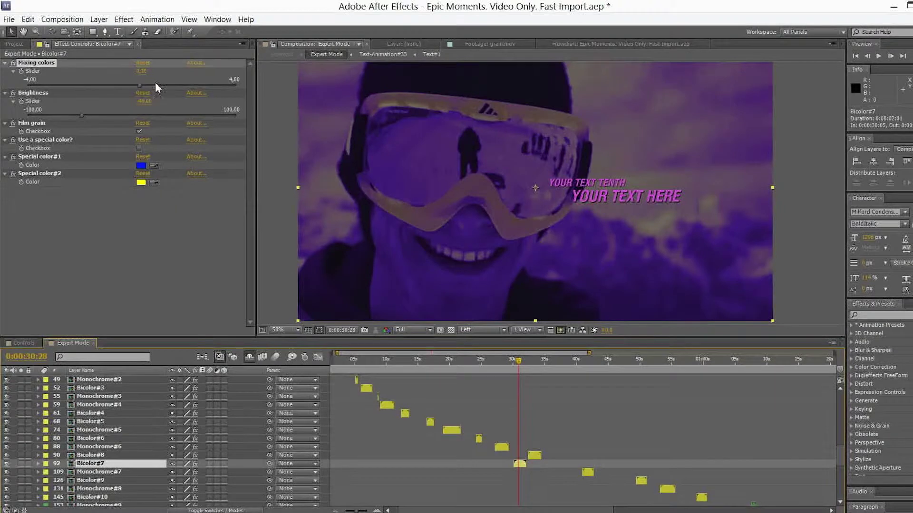
{"action": "left_click", "coordinate": [418, 329]}
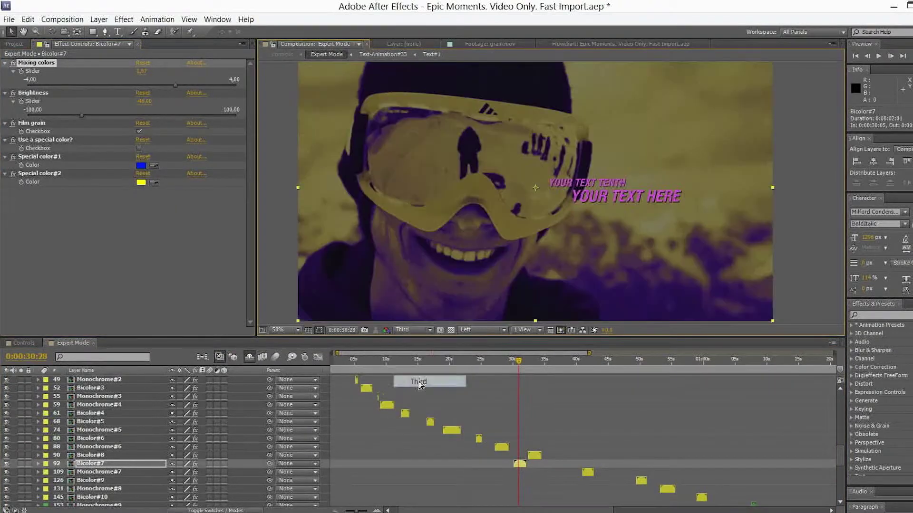
{"action": "left_click", "coordinate": [418, 378]}
{"action": "left_click", "coordinate": [198, 85]}
Set Bicolor#7's Brightness to about -40, and turn its Film grain off and back on to compare the picture.
{"action": "left_click_drag", "start_coordinate": [82, 115], "coordinate": [62, 115]}
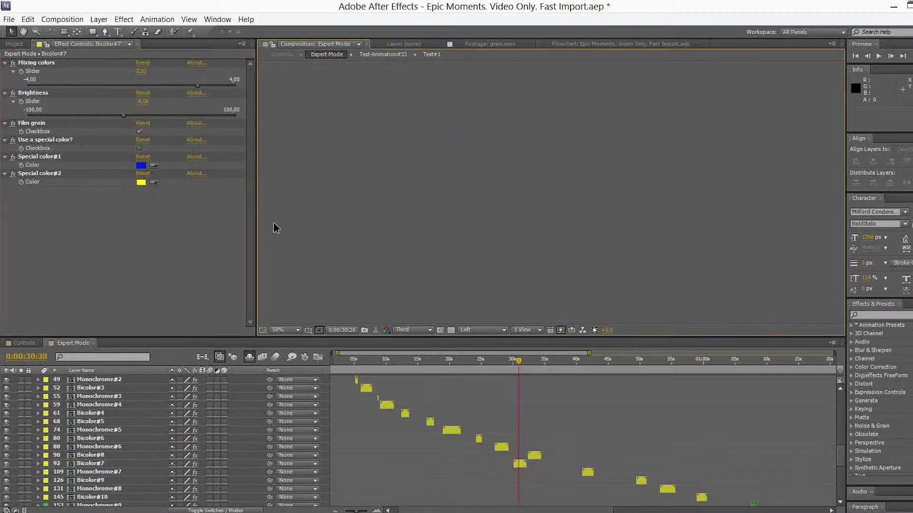
{"action": "left_click", "coordinate": [53, 114]}
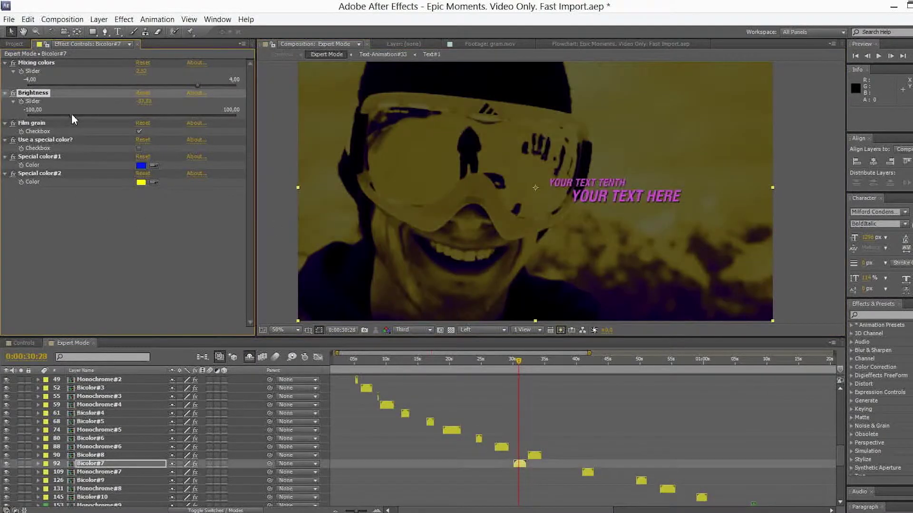
{"action": "left_click_drag", "start_coordinate": [72, 116], "coordinate": [90, 115]}
{"action": "left_click", "coordinate": [138, 131]}
{"action": "left_click", "coordinate": [139, 131]}
Turn on the special colors for Bicolor#7 and set its Special color#2 to a turquoise green.
{"action": "left_click", "coordinate": [138, 148]}
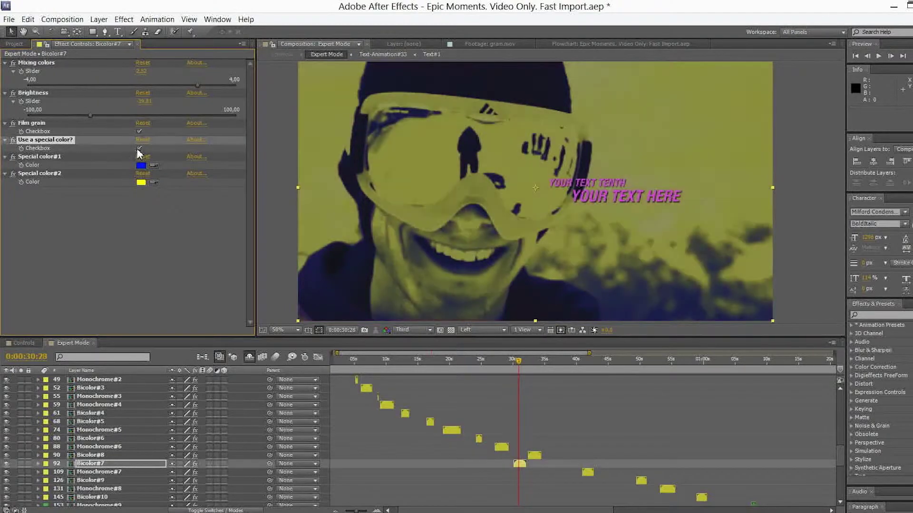
{"action": "left_click", "coordinate": [141, 182]}
{"action": "left_click", "coordinate": [621, 404]}
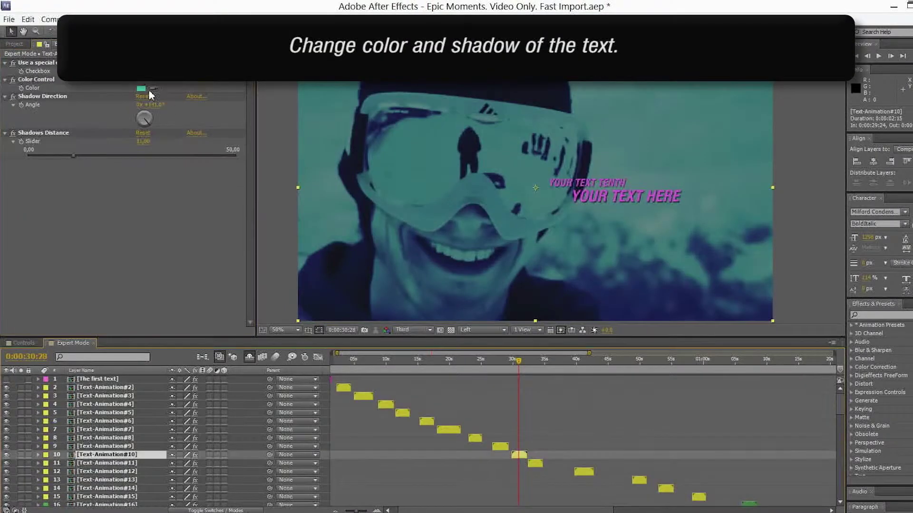
Turn on the special color for the Text-Animation#10 layer and set its Color Control to a golden yellow.
{"action": "left_click", "coordinate": [138, 72]}
{"action": "left_click", "coordinate": [141, 89]}
{"action": "left_click", "coordinate": [618, 383]}
{"action": "left_click", "coordinate": [532, 356]}
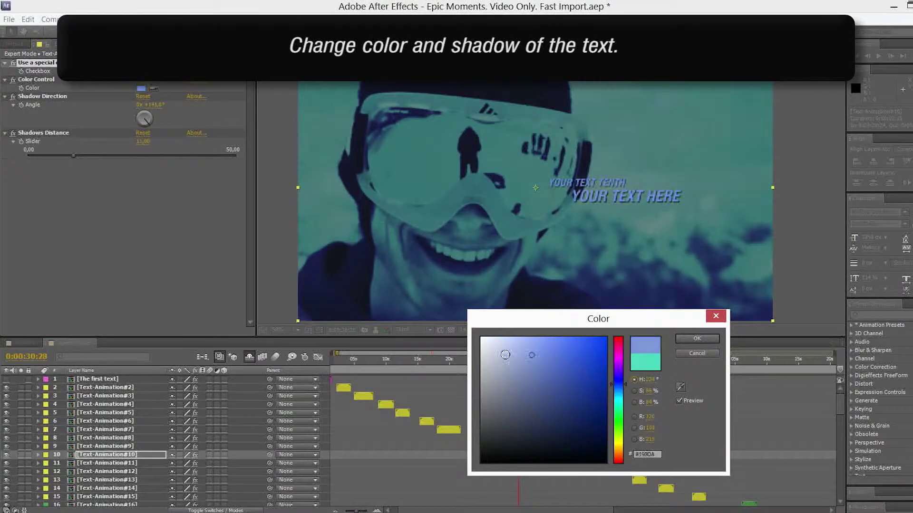
{"action": "left_click", "coordinate": [572, 366]}
{"action": "left_click", "coordinate": [619, 399]}
{"action": "left_click", "coordinate": [618, 449]}
{"action": "left_click", "coordinate": [557, 359]}
{"action": "left_click", "coordinate": [696, 339]}
Set Text-Animation#10's Shadows Distance to about 22 and rotate its Shadow Direction to about 1x +62°.
{"action": "left_click", "coordinate": [672, 229]}
{"action": "scroll", "coordinate": [672, 228], "scroll_direction": "up", "scroll_amount": 2}
{"action": "left_click_drag", "start_coordinate": [672, 228], "coordinate": [482, 214]}
{"action": "left_click_drag", "start_coordinate": [74, 156], "coordinate": [119, 154]}
{"action": "left_click_drag", "start_coordinate": [148, 123], "coordinate": [151, 116]}
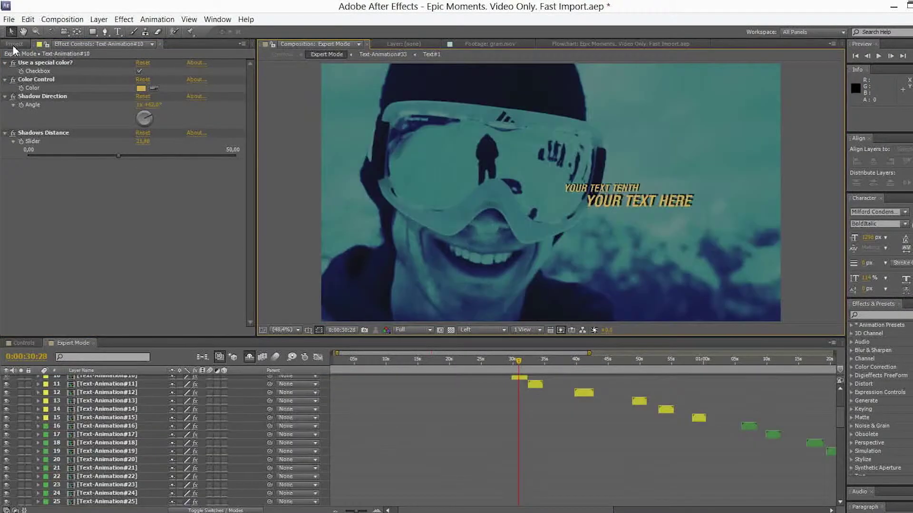
Open The long version composition from the project's Render folder.
{"action": "left_click", "coordinate": [14, 45]}
{"action": "double_click", "coordinate": [49, 225]}
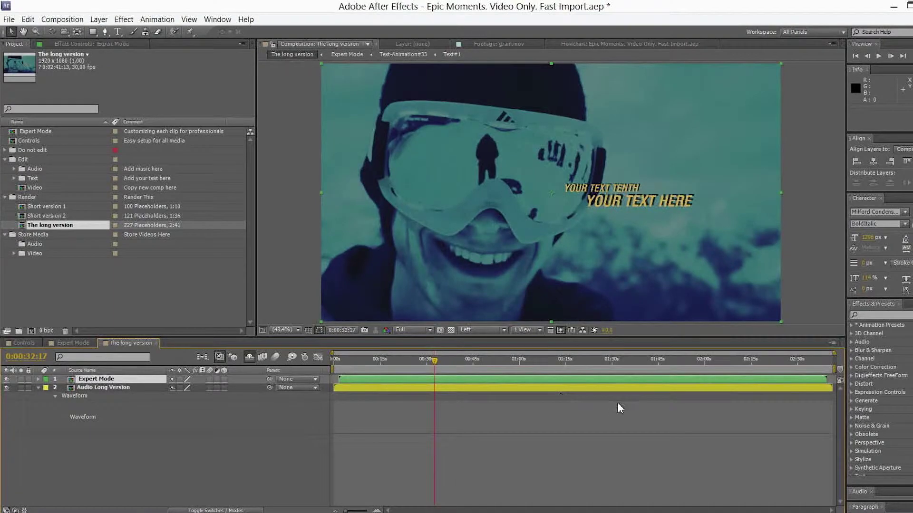